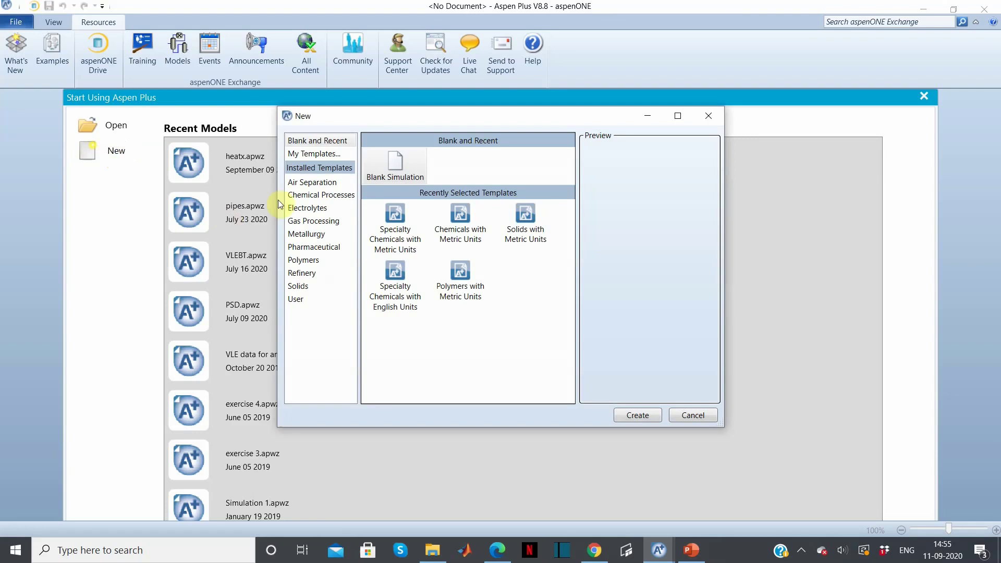
Create a new simulation from the Specialty Chemicals with Metric Units template.
{"action": "left_click", "coordinate": [410, 242]}
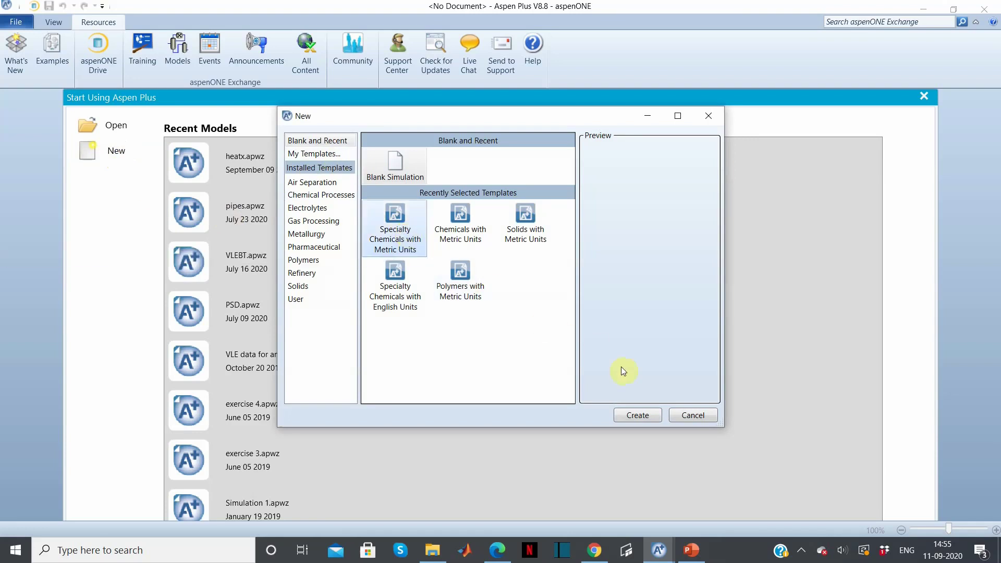
{"action": "left_click", "coordinate": [636, 415]}
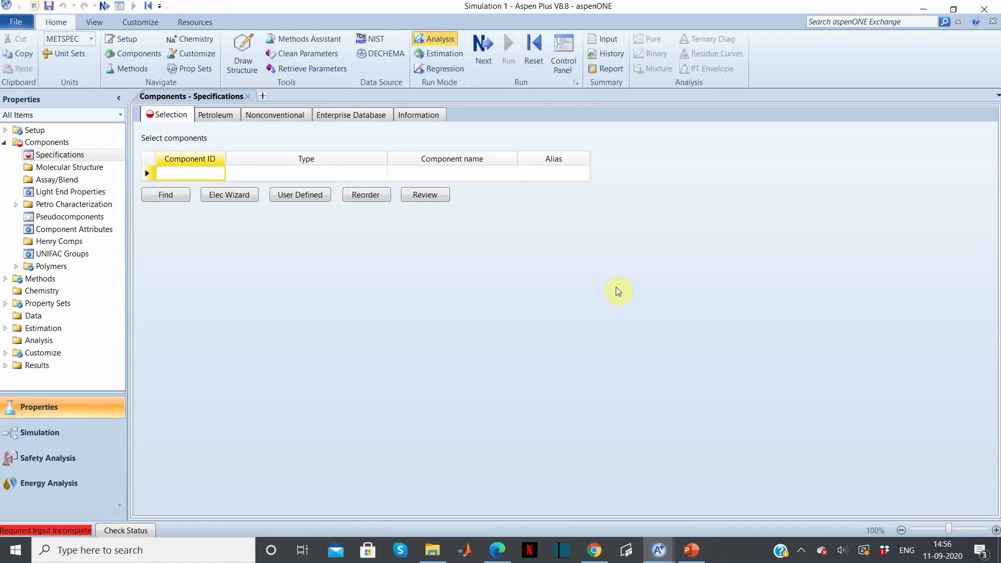
Search the compound databanks for a name equal to ETHYLENE GLYCOL and add the matching compound to the component list.
{"action": "left_click", "coordinate": [174, 195]}
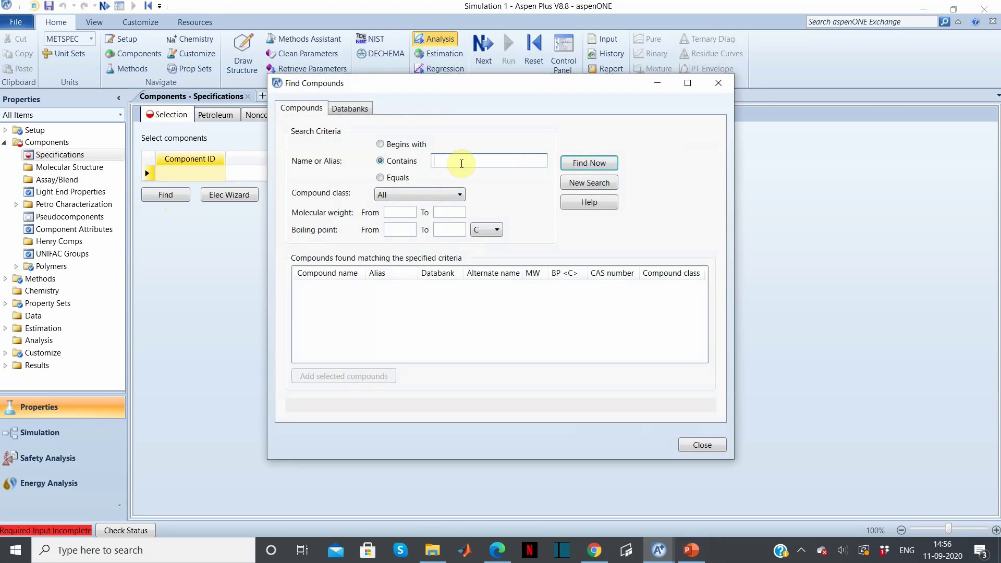
{"action": "left_click", "coordinate": [380, 179]}
{"action": "type", "text": "ETHYLENE GLYCOL"}
{"action": "left_click", "coordinate": [589, 162]}
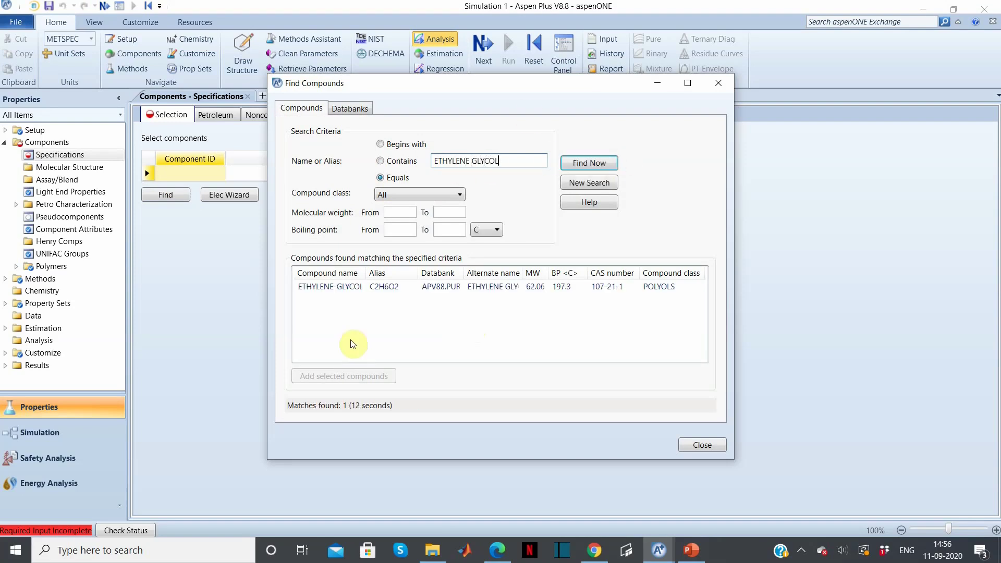
{"action": "left_click", "coordinate": [354, 288]}
{"action": "left_click", "coordinate": [384, 376]}
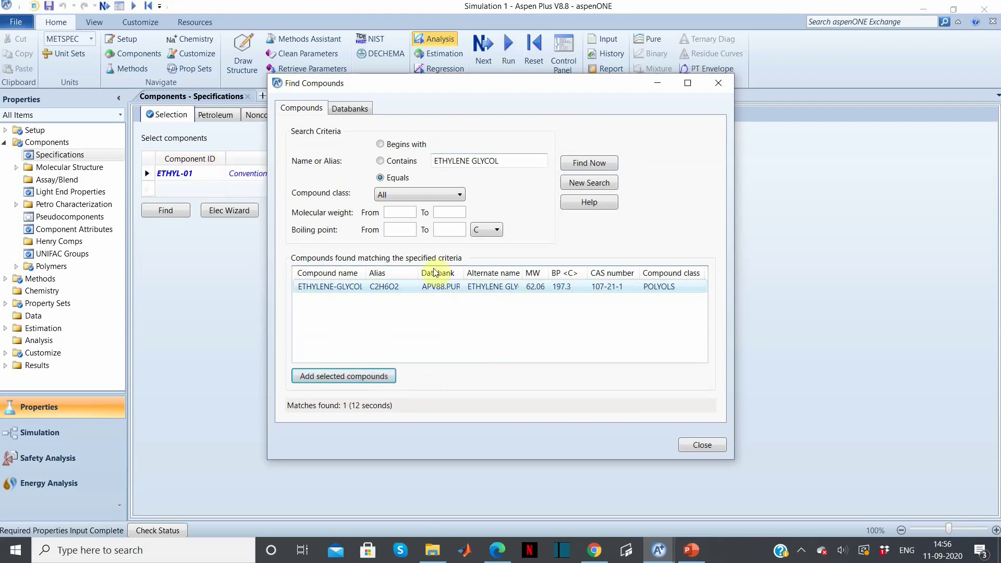
Search for the compound R-12, add dichlorodifluoromethane to the component list, and close the compound search.
{"action": "left_click", "coordinate": [503, 161]}
{"action": "left_click_drag", "start_coordinate": [467, 157], "coordinate": [431, 154]}
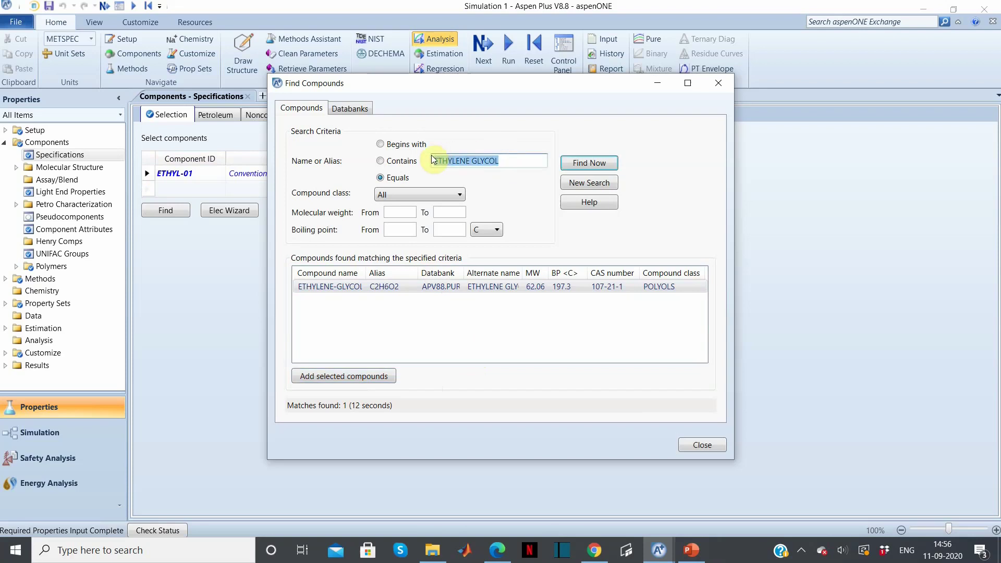
{"action": "key", "text": "BackSpace"}
{"action": "type", "text": "R-"}
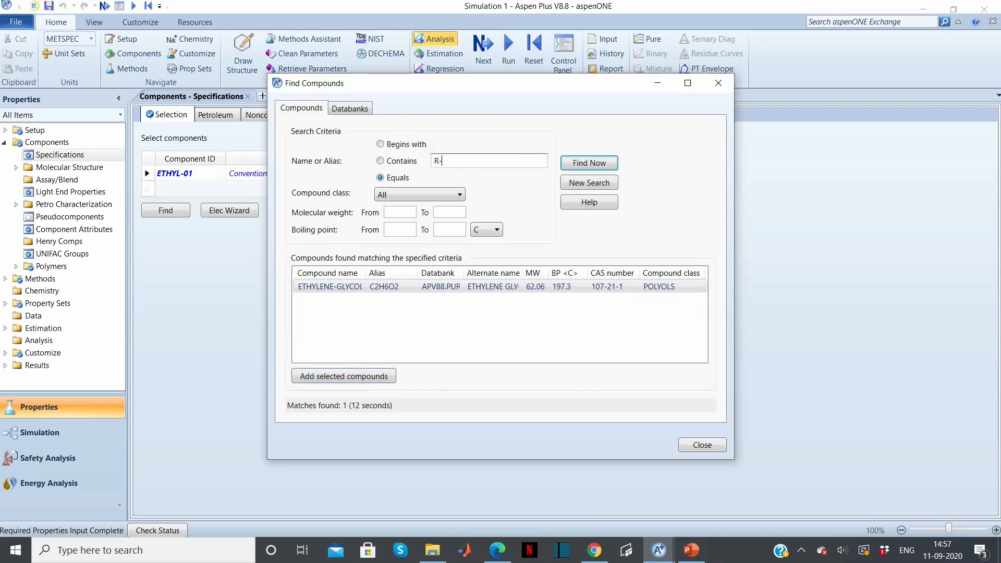
{"action": "type", "text": "12"}
{"action": "left_click", "coordinate": [598, 161]}
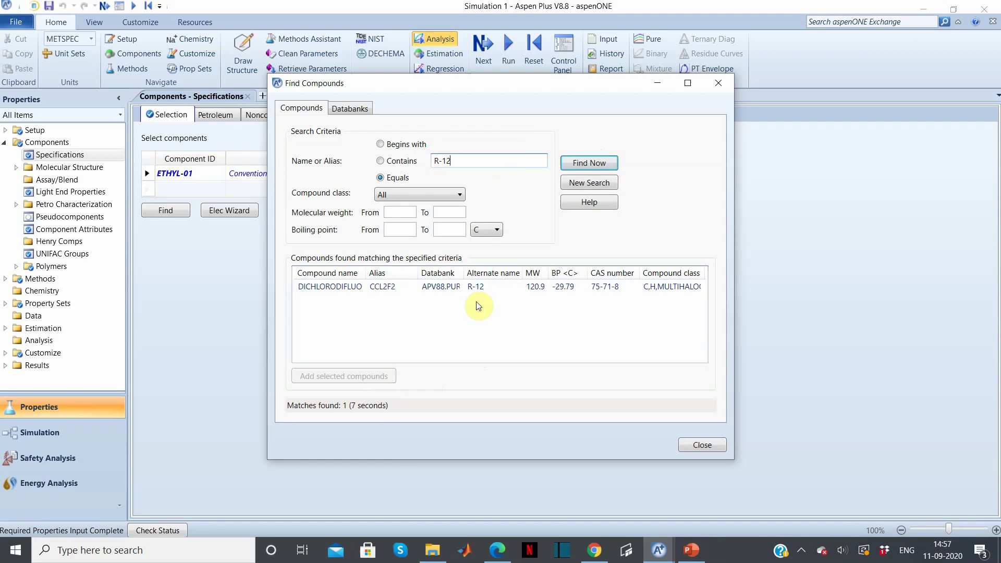
{"action": "left_click", "coordinate": [472, 286]}
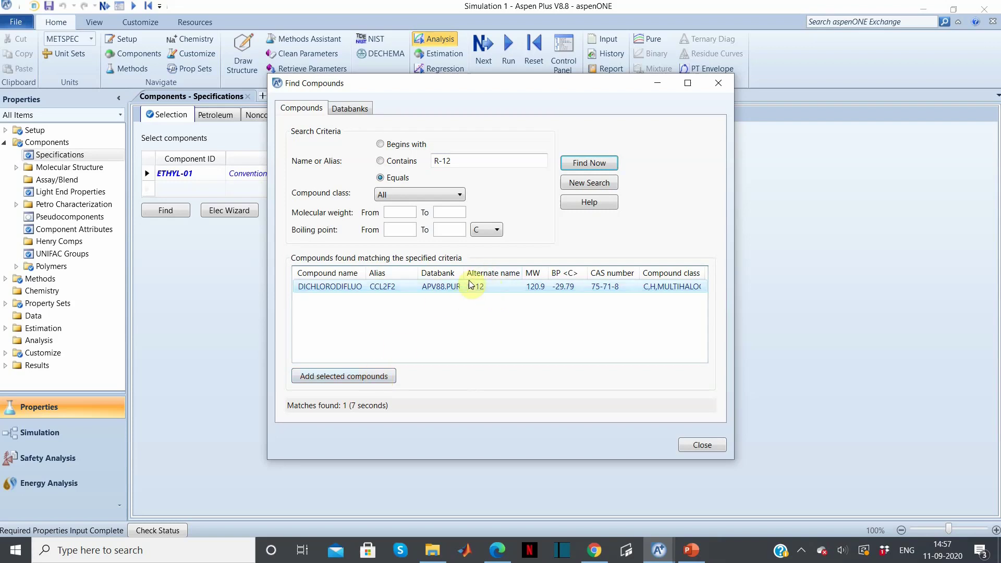
{"action": "left_click", "coordinate": [386, 382]}
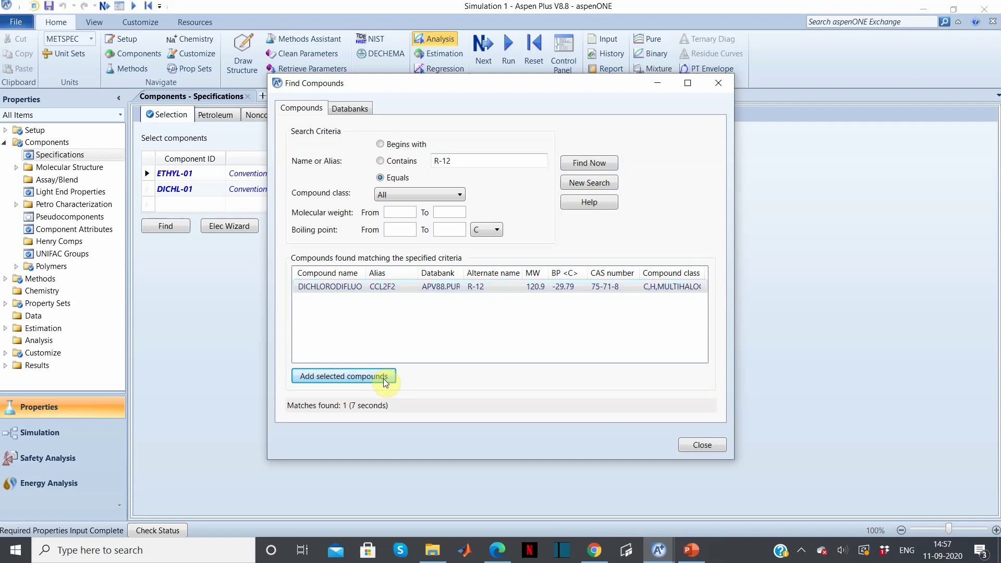
{"action": "left_click", "coordinate": [726, 89]}
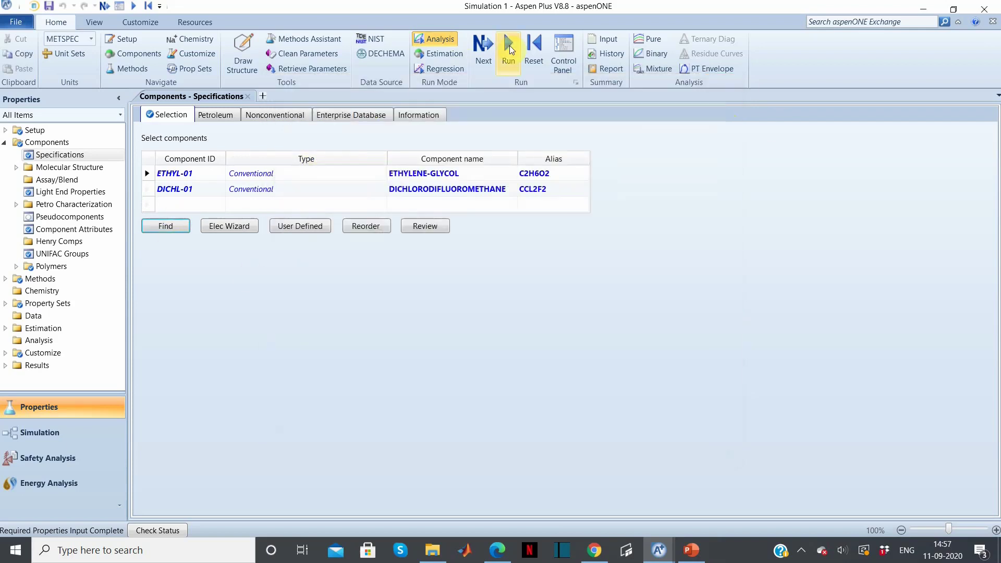
Proceed from the completed properties input to the Simulation environment.
{"action": "left_click", "coordinate": [489, 51]}
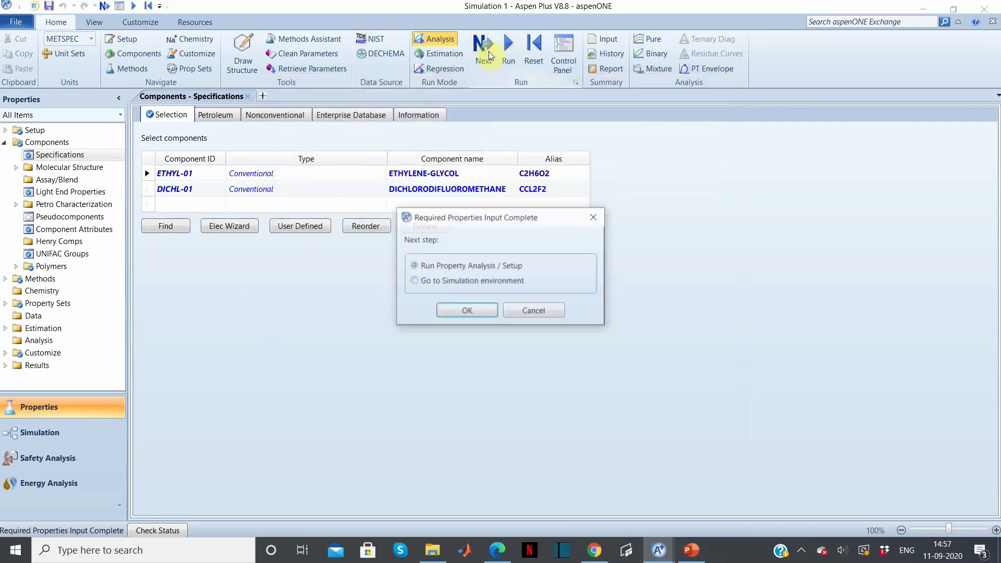
{"action": "left_click", "coordinate": [415, 281]}
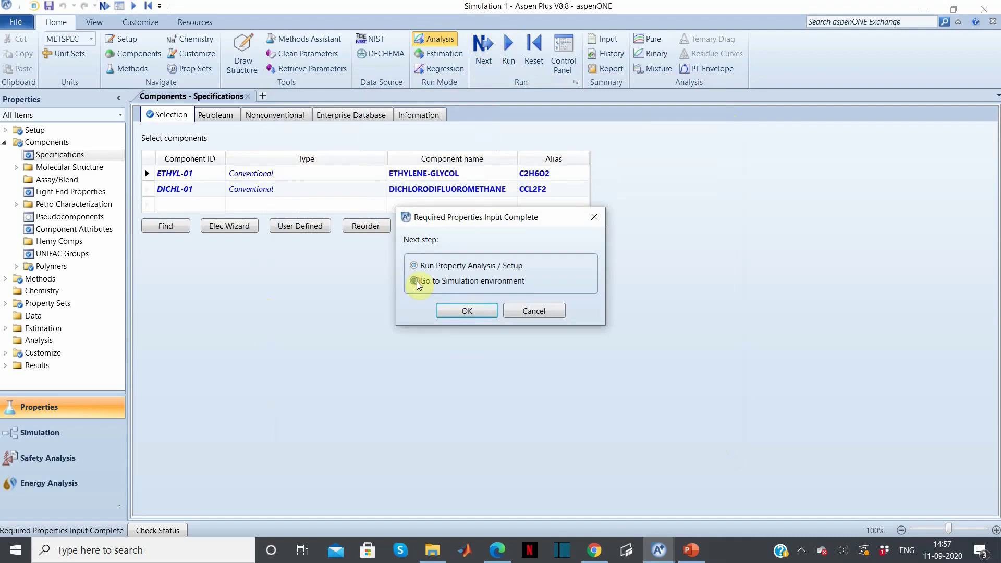
{"action": "left_click", "coordinate": [477, 312]}
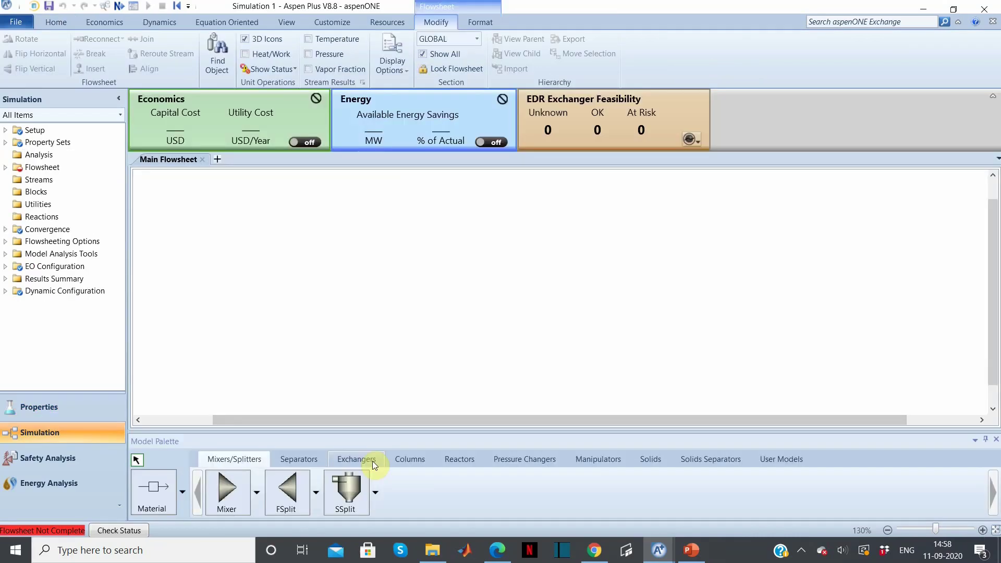
Place a Heater block from the exchanger models on the flowsheet and enlarge its symbol.
{"action": "left_click", "coordinate": [372, 460]}
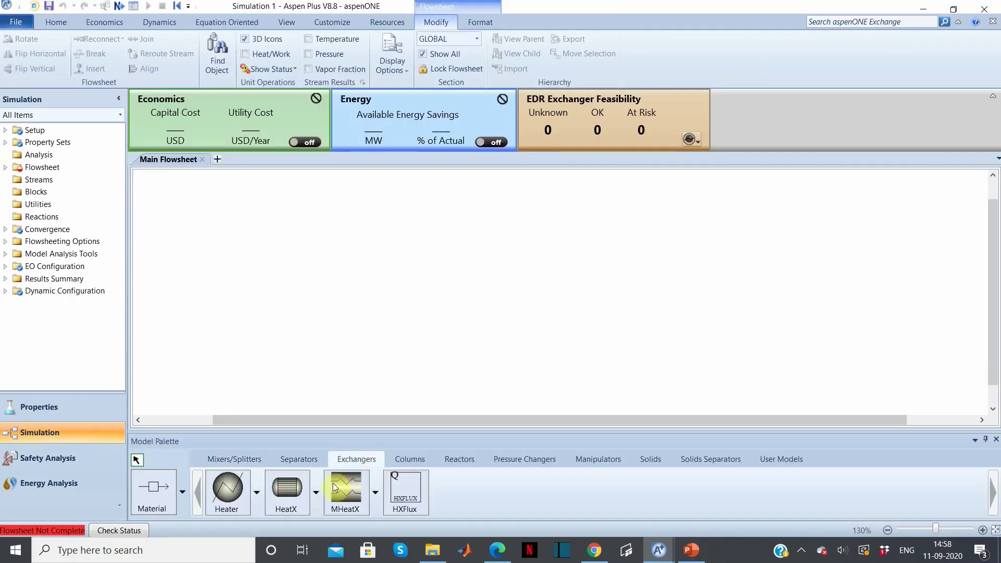
{"action": "left_click", "coordinate": [225, 496]}
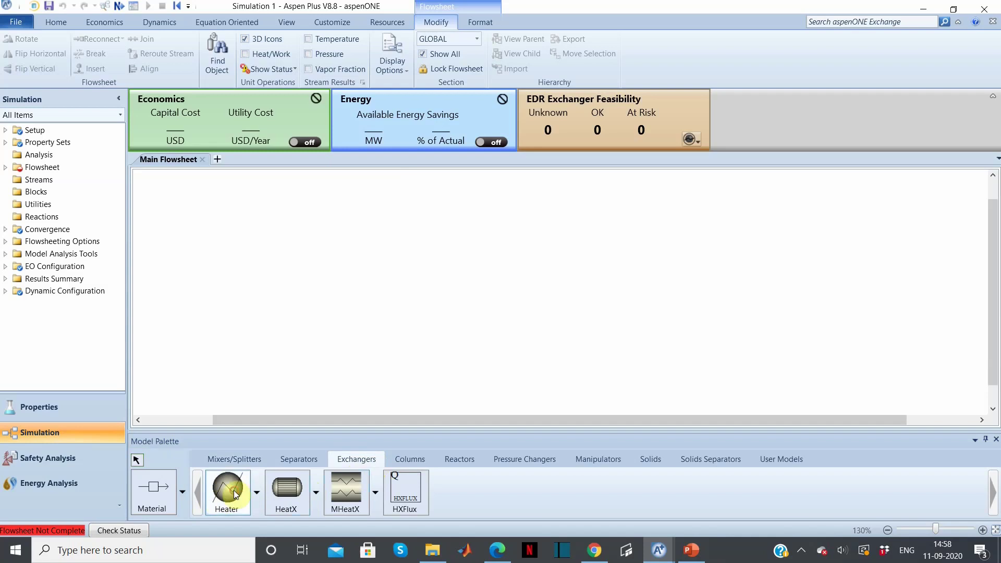
{"action": "left_click", "coordinate": [369, 273]}
{"action": "right_click", "coordinate": [398, 287]}
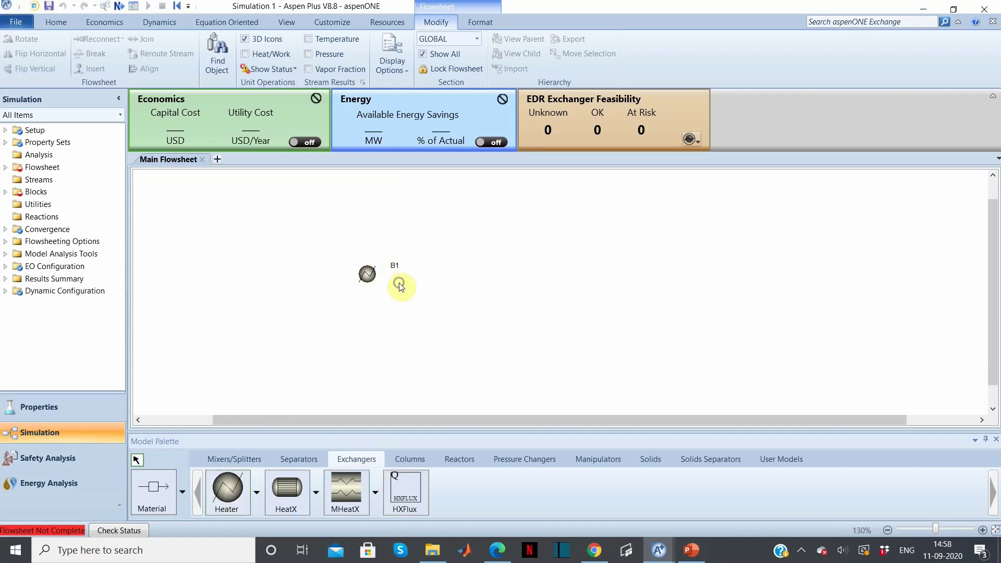
{"action": "left_click", "coordinate": [376, 282]}
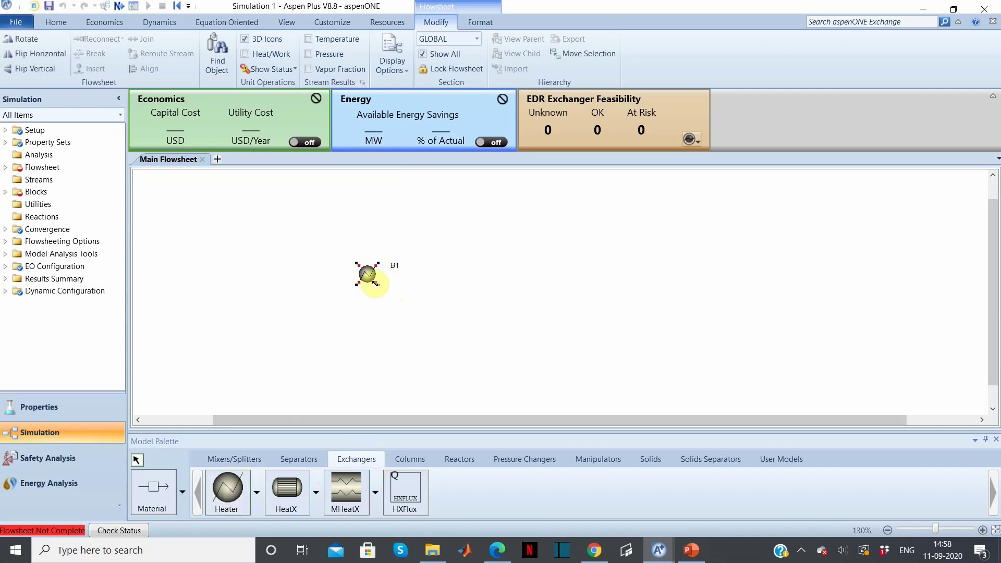
{"action": "left_click_drag", "start_coordinate": [385, 289], "coordinate": [395, 299]}
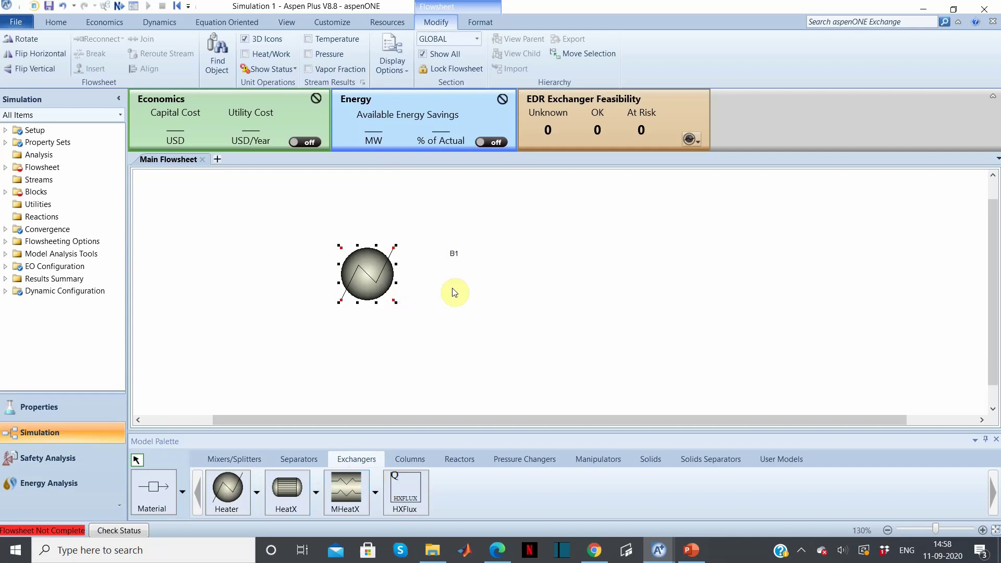
{"action": "left_click", "coordinate": [453, 288]}
Connect a material feed stream to the heater's inlet and a material product stream to its outlet.
{"action": "left_click", "coordinate": [170, 493]}
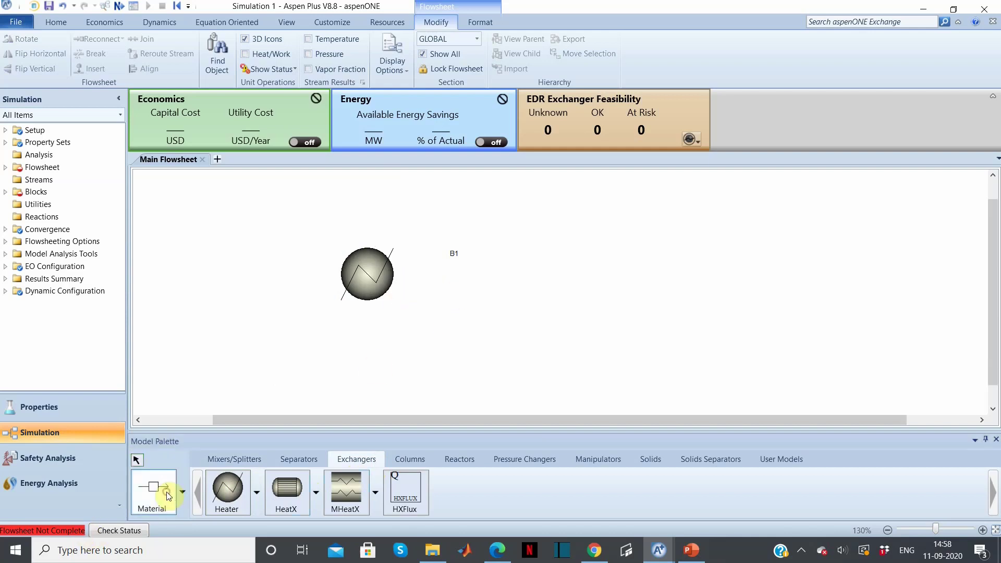
{"action": "left_click", "coordinate": [335, 274]}
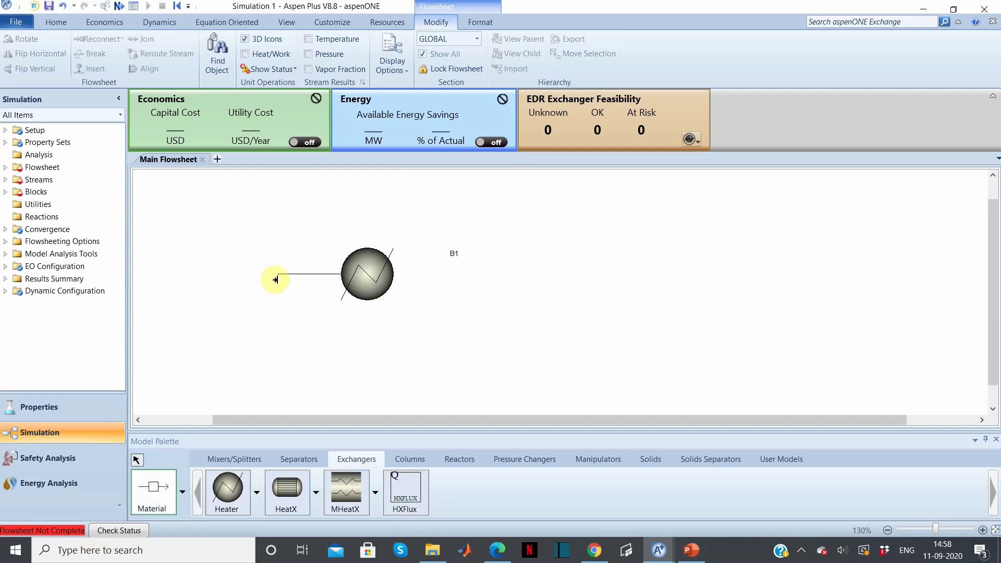
{"action": "left_click", "coordinate": [278, 281]}
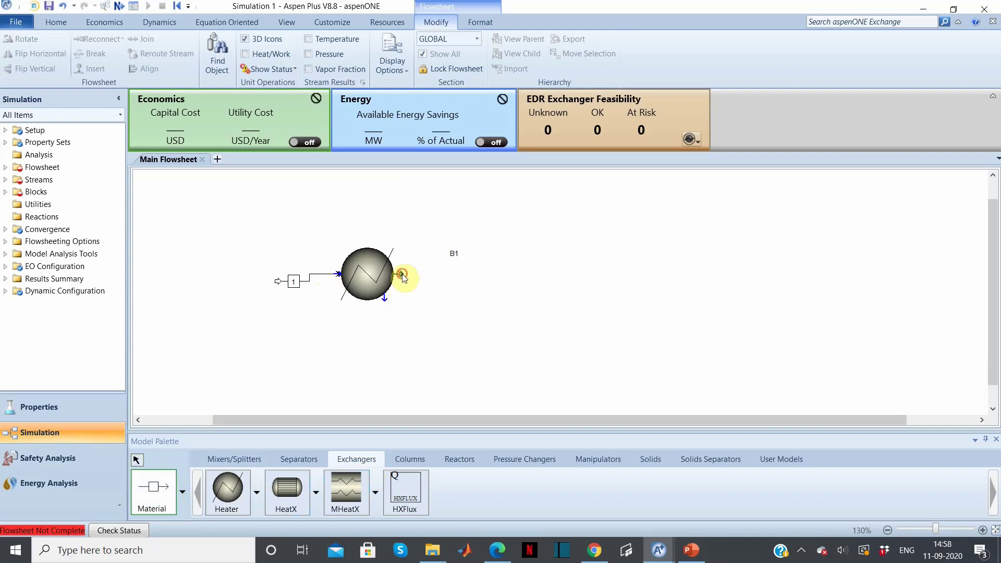
{"action": "left_click", "coordinate": [403, 275]}
{"action": "left_click", "coordinate": [486, 273]}
{"action": "right_click", "coordinate": [493, 304]}
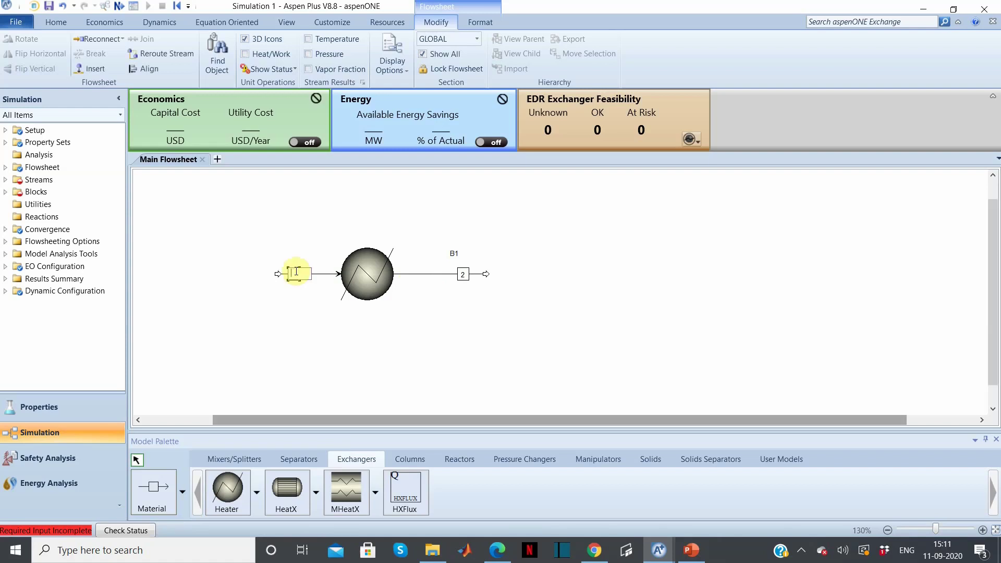
Try to rename the heater's inlet stream as FR IN.
{"action": "type", "text": "FR IN"}
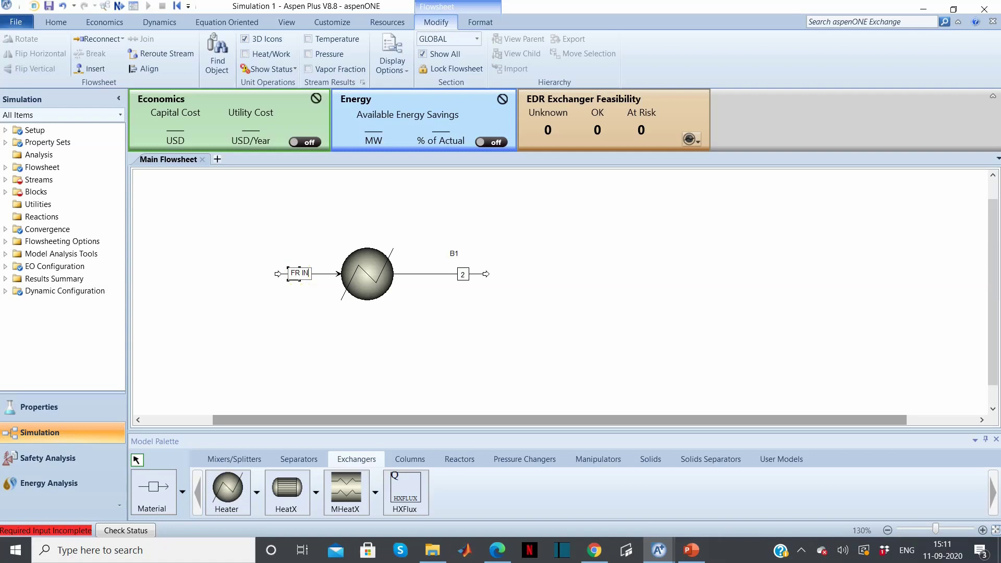
{"action": "left_click", "coordinate": [464, 275]}
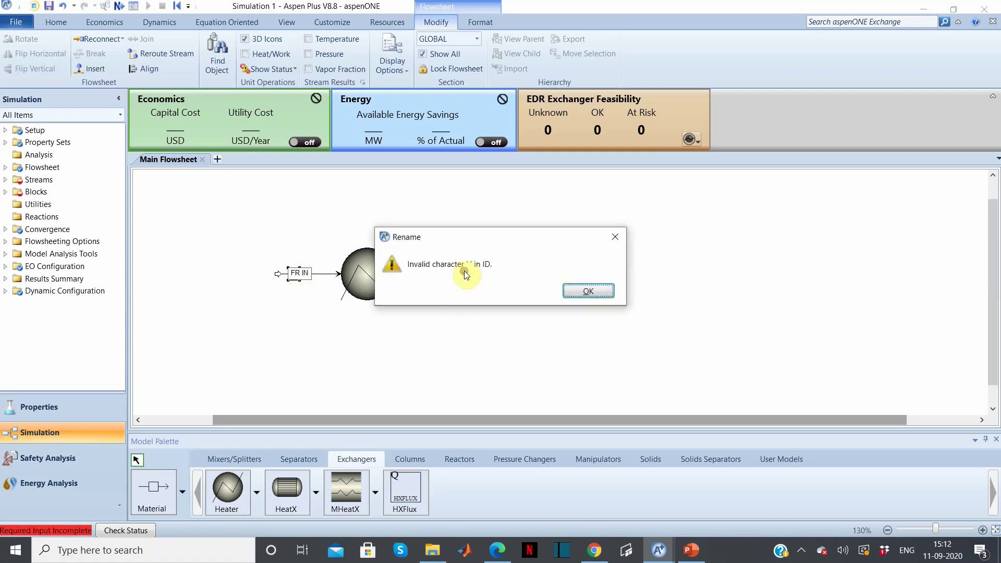
{"action": "left_click", "coordinate": [589, 291]}
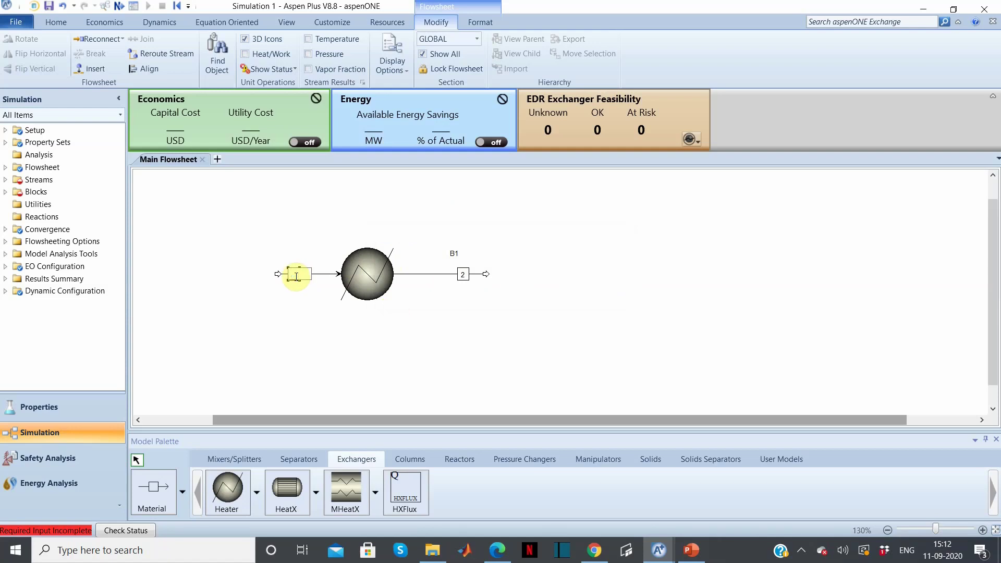
Rename the heater's inlet stream as FRIN and its outlet stream as FROUT.
{"action": "left_click", "coordinate": [296, 275]}
{"action": "type", "text": "FRIN"}
{"action": "left_click", "coordinate": [321, 309]}
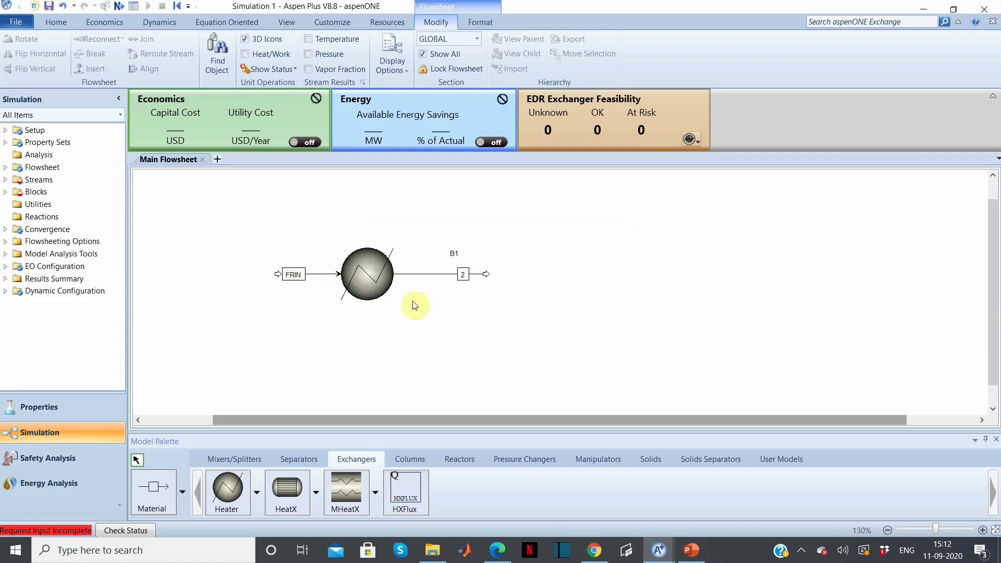
{"action": "left_click", "coordinate": [462, 275]}
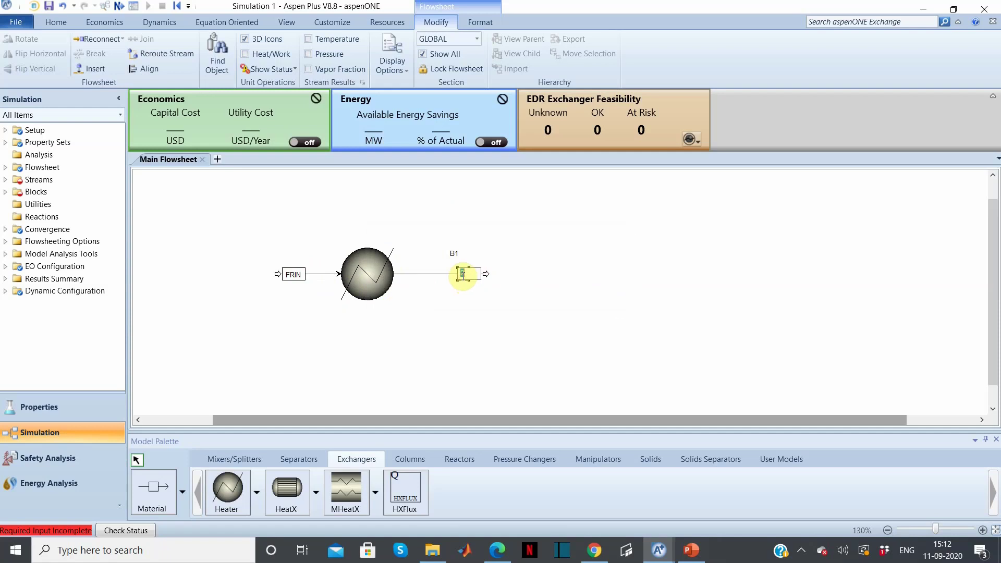
{"action": "type", "text": "FROUT"}
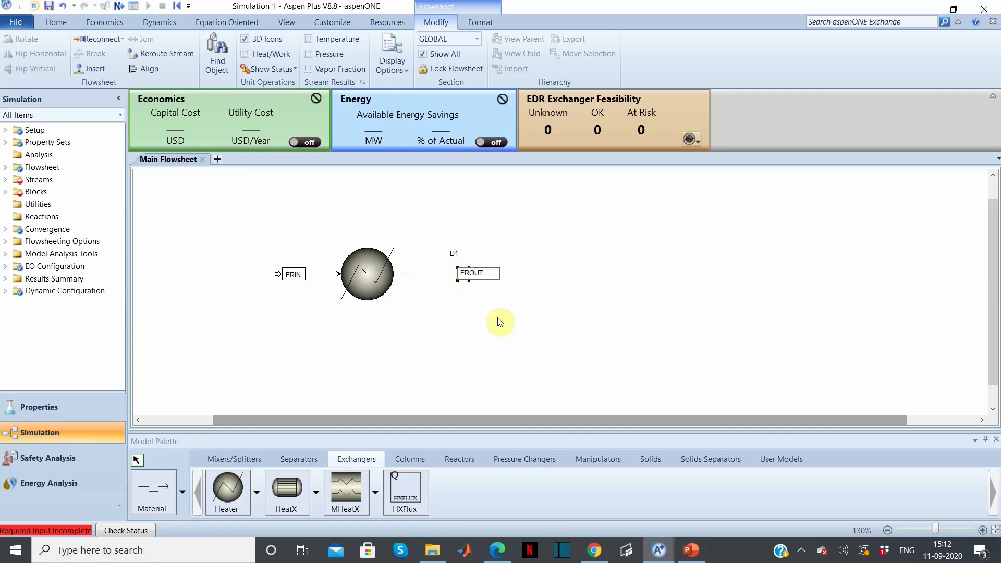
{"action": "left_click", "coordinate": [489, 317]}
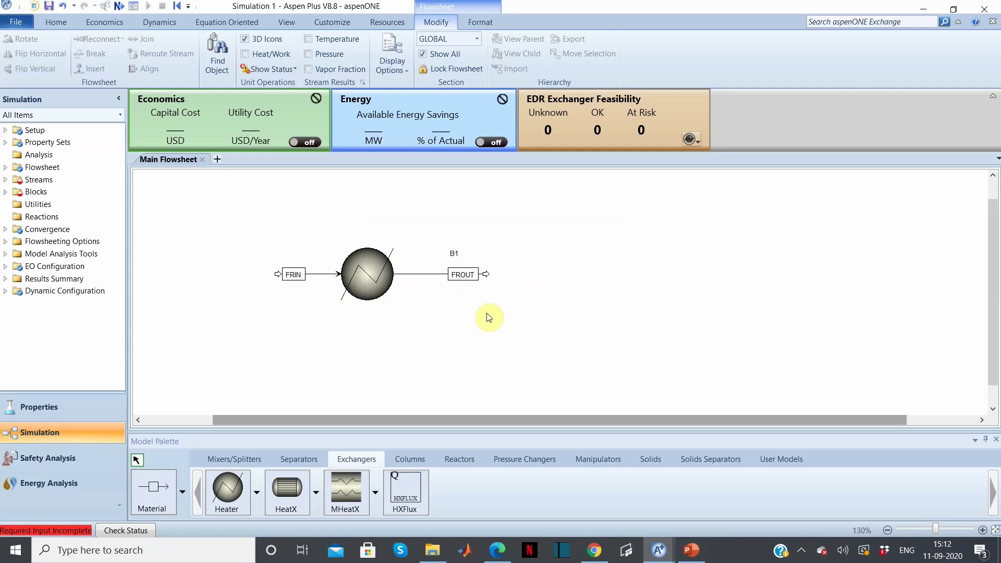
Open the FRIN stream's input specifications and set its temperature to 250 K.
{"action": "left_click", "coordinate": [328, 278]}
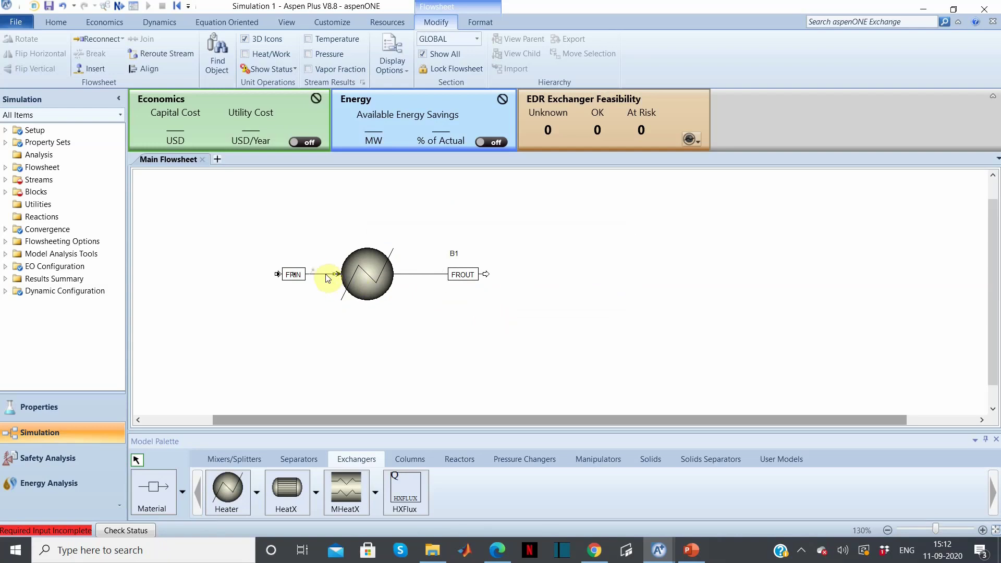
{"action": "double_click", "coordinate": [327, 276]}
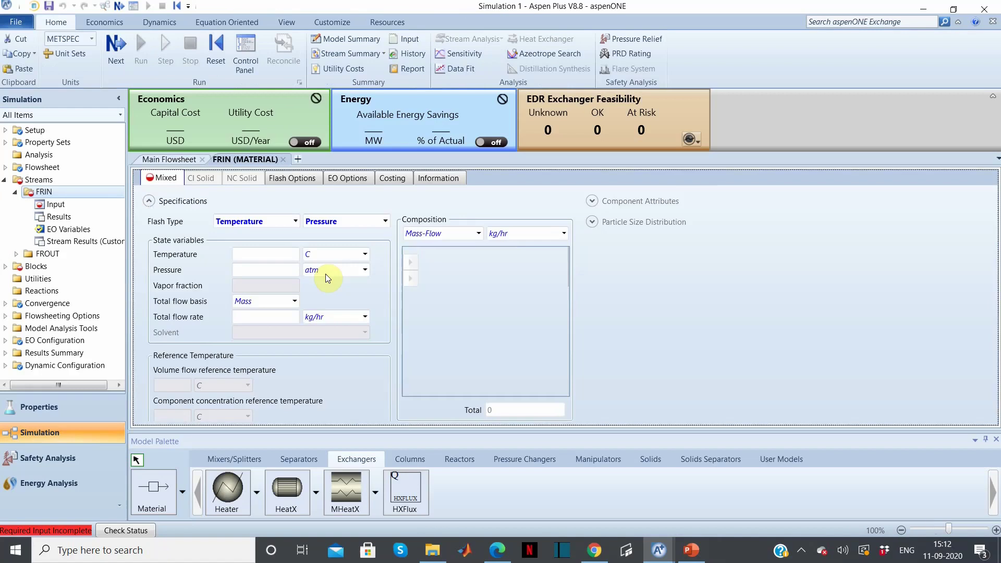
{"action": "left_click", "coordinate": [264, 255]}
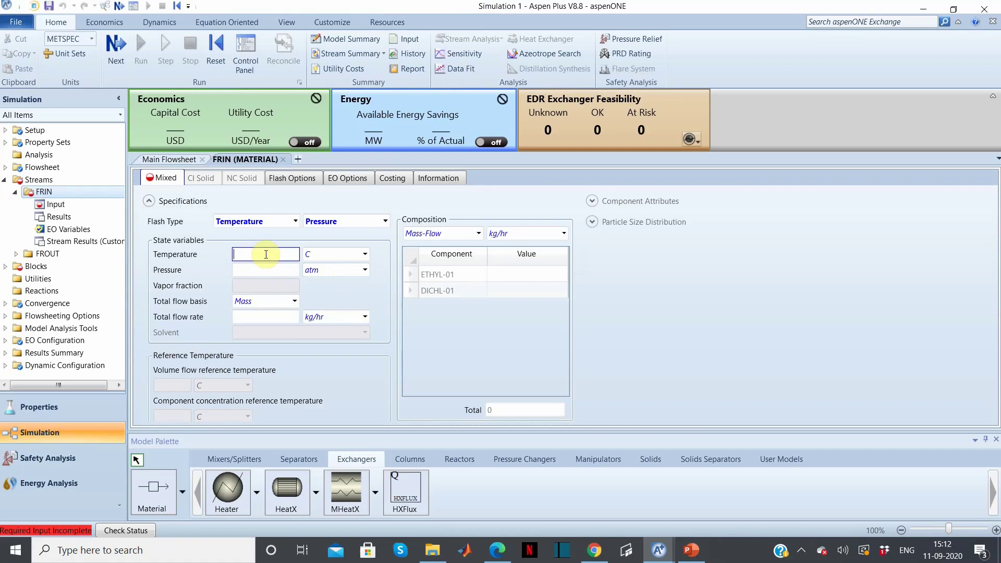
{"action": "type", "text": "250"}
{"action": "left_click", "coordinate": [364, 254]}
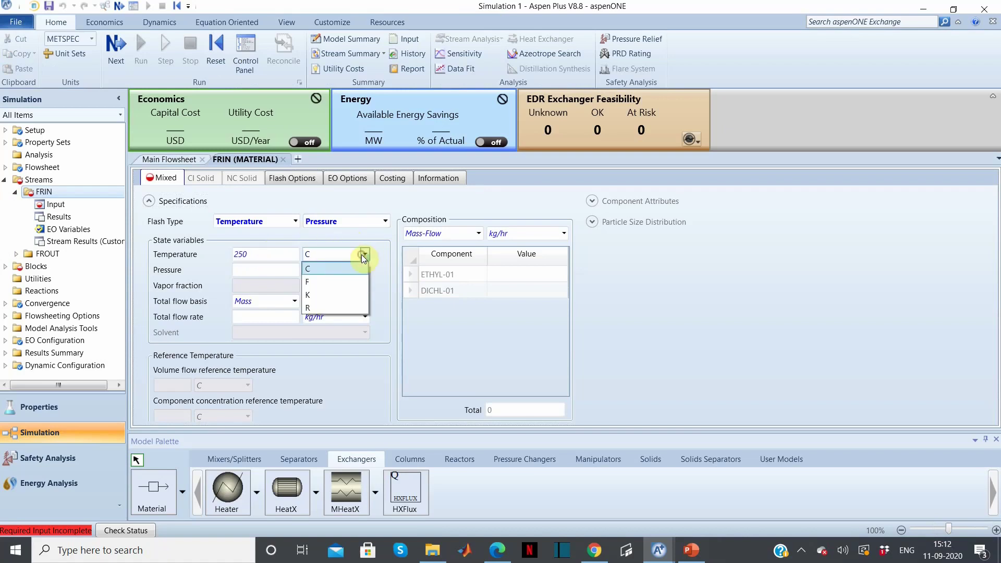
{"action": "left_click", "coordinate": [346, 292]}
Set the FRIN stream's pressure to 8 atm and its DICHL-01 mass flow to 12000 kg/hr.
{"action": "left_click", "coordinate": [260, 269]}
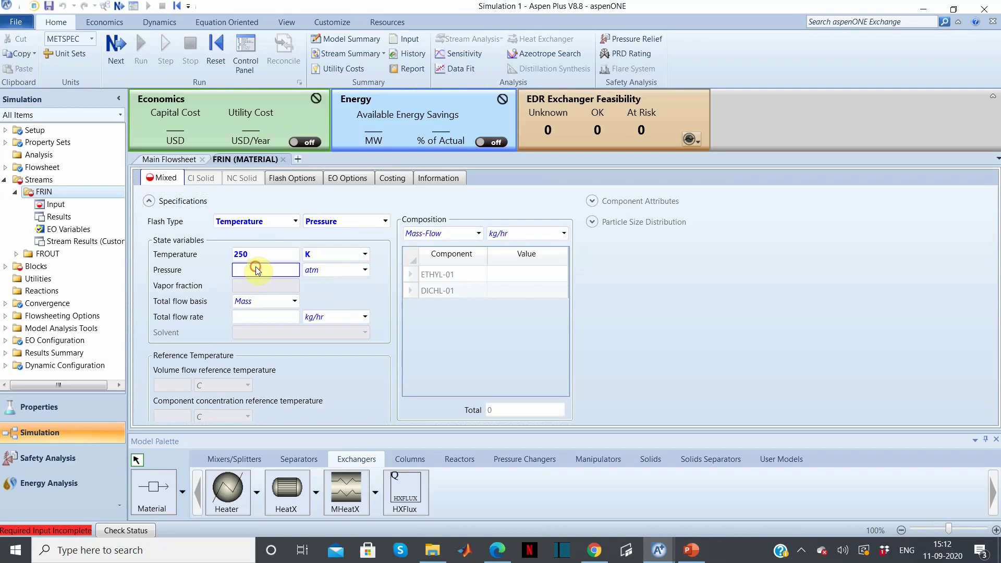
{"action": "type", "text": "8"}
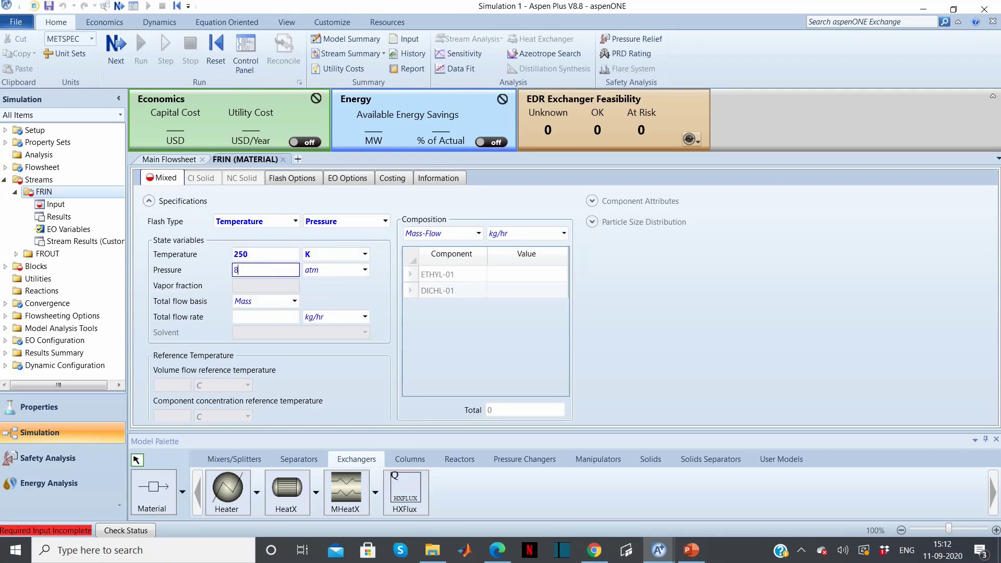
{"action": "key", "text": "Return"}
{"action": "left_click", "coordinate": [513, 290]}
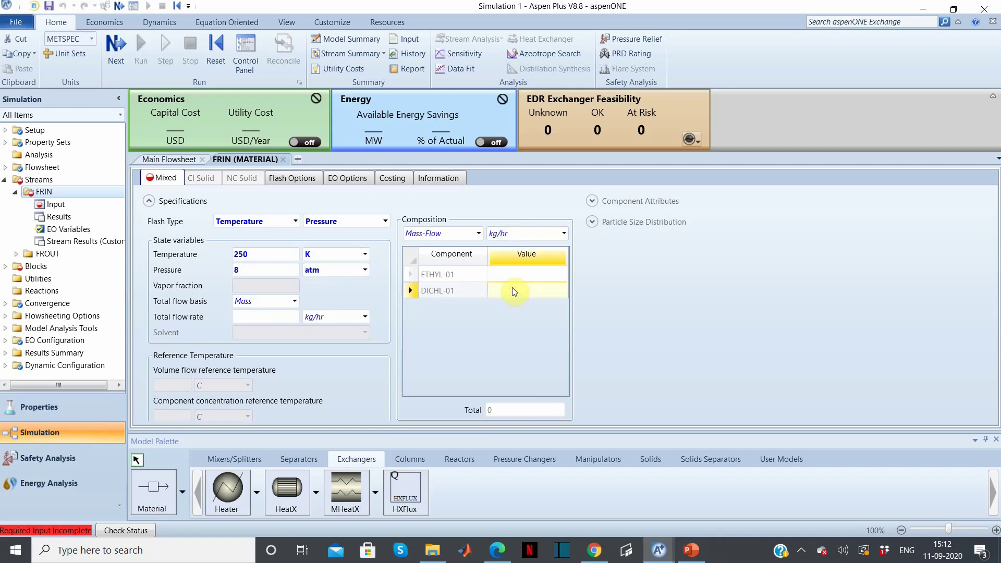
{"action": "type", "text": "12000"}
{"action": "left_click", "coordinate": [499, 343]}
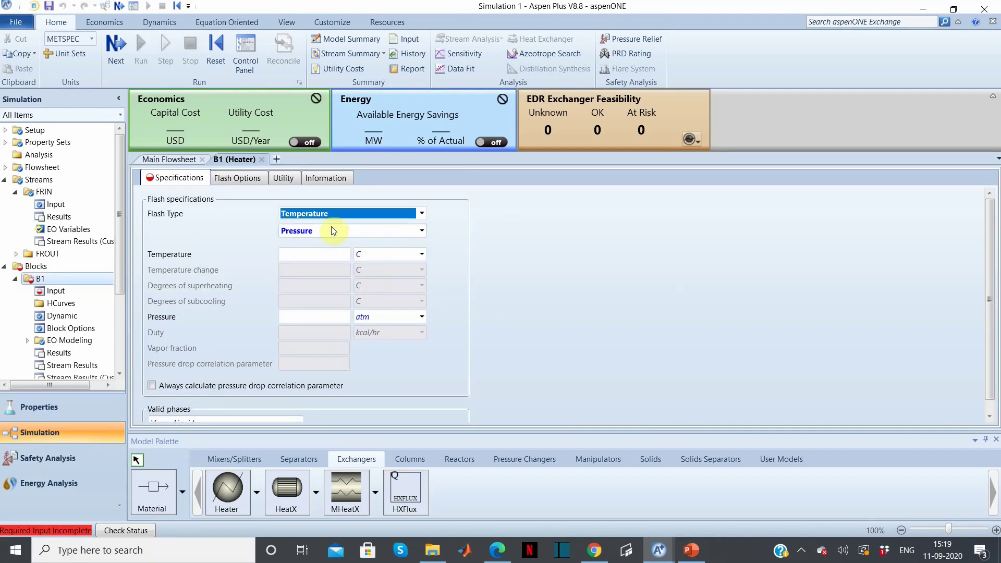
Specify heater B1 by pressure and temperature change, with a temperature change of 50 C.
{"action": "left_click", "coordinate": [422, 214]}
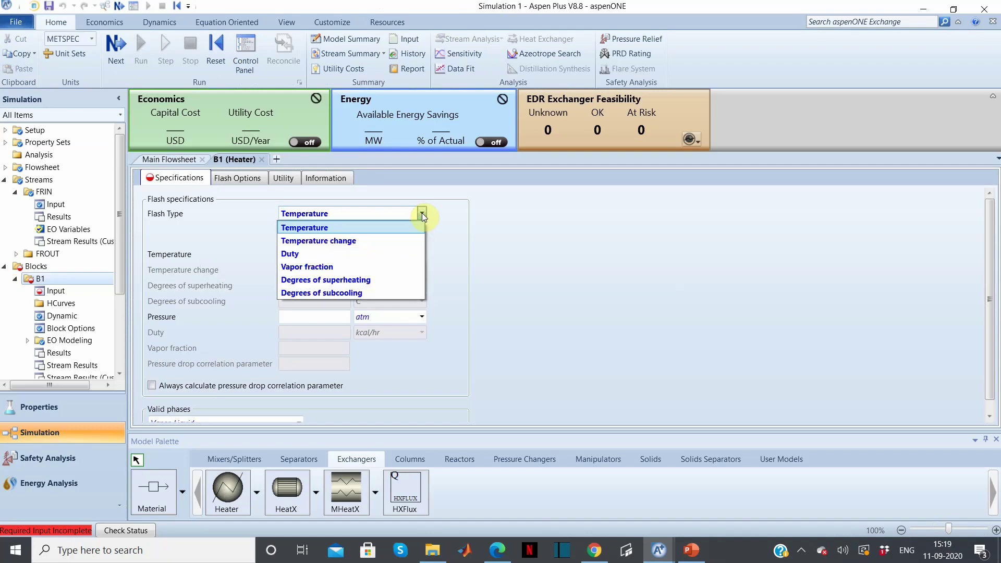
{"action": "left_click", "coordinate": [412, 241]}
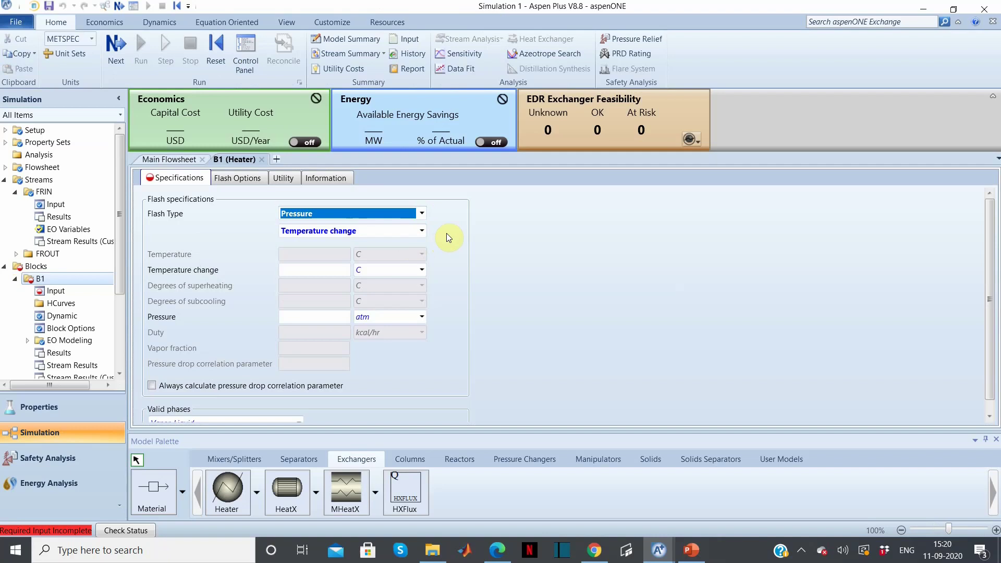
{"action": "left_click", "coordinate": [325, 270]}
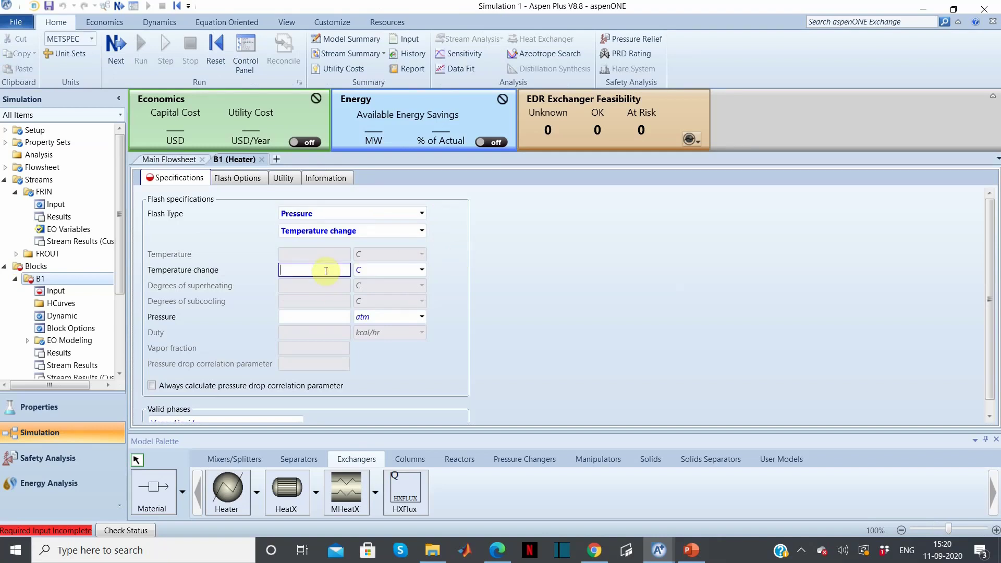
{"action": "type", "text": "50"}
{"action": "left_click", "coordinate": [454, 285]}
Set heater B1's pressure specification to -0.1 bar.
{"action": "left_click", "coordinate": [301, 320]}
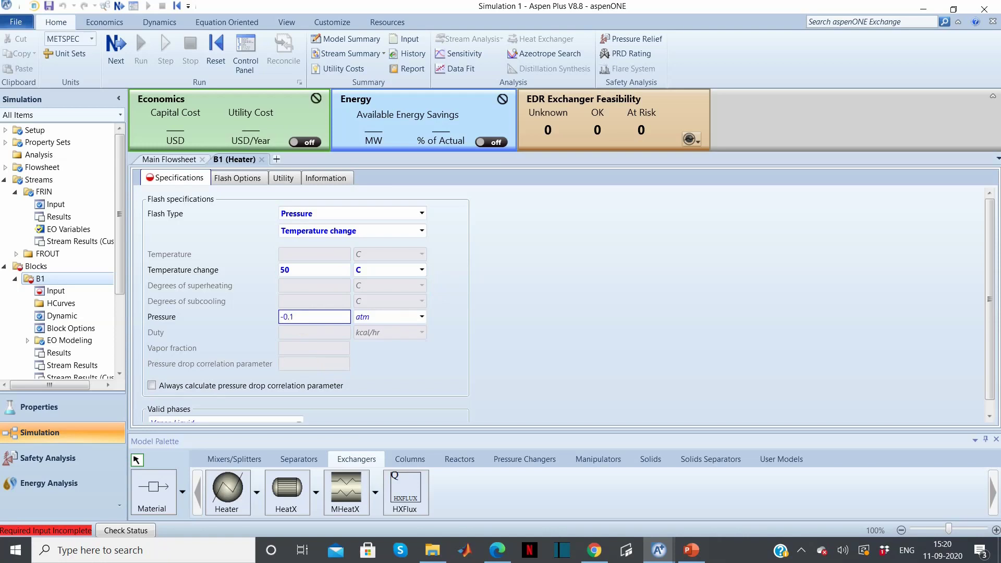
{"action": "left_click", "coordinate": [422, 318]}
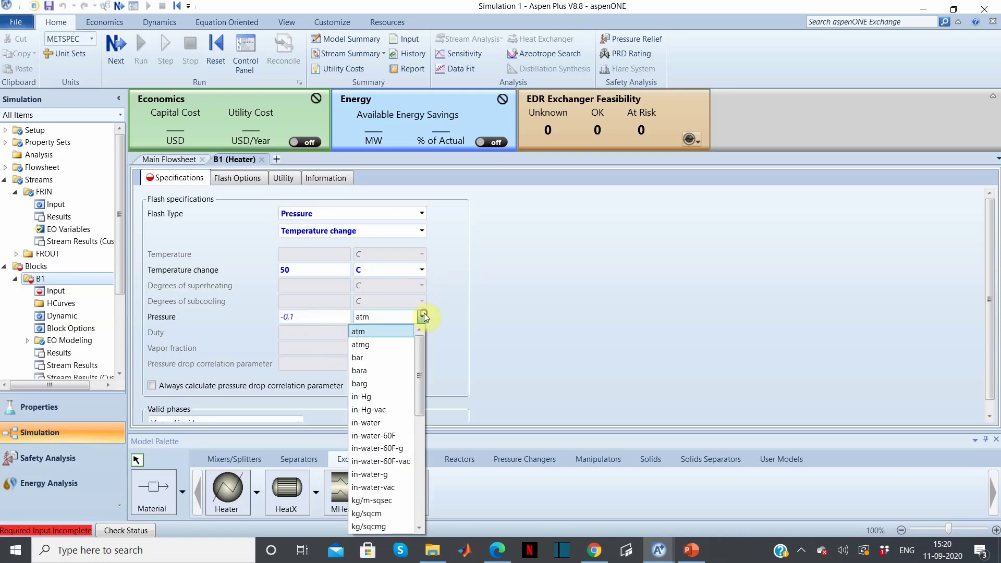
{"action": "left_click", "coordinate": [391, 362]}
{"action": "left_click", "coordinate": [274, 297]}
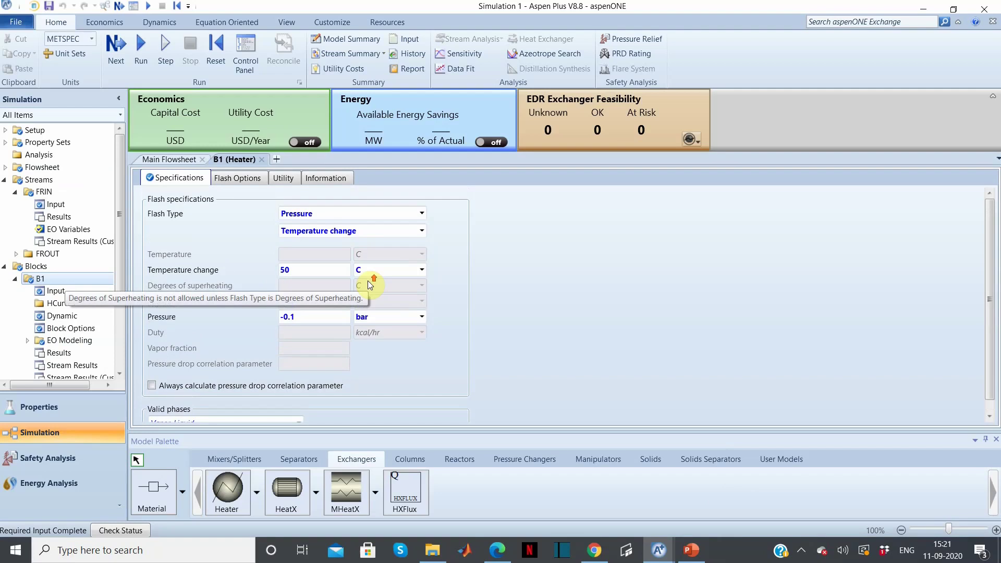
Return to the main flowsheet, reinitialize the whole simulation and run it.
{"action": "left_click", "coordinate": [262, 159]}
{"action": "left_click", "coordinate": [473, 317]}
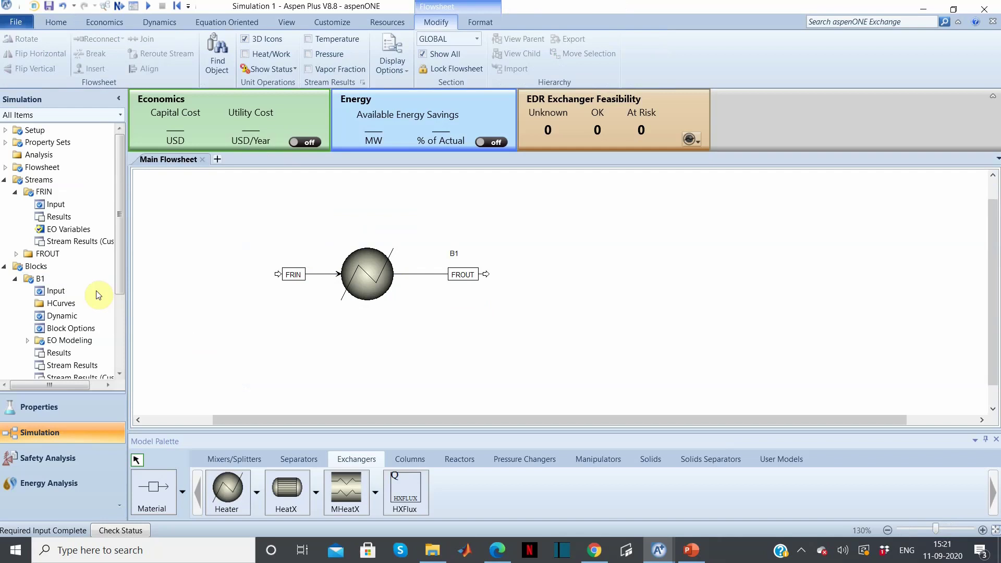
{"action": "scroll", "coordinate": [98, 294], "scroll_direction": "down", "scroll_amount": 2}
{"action": "left_click", "coordinate": [56, 23]}
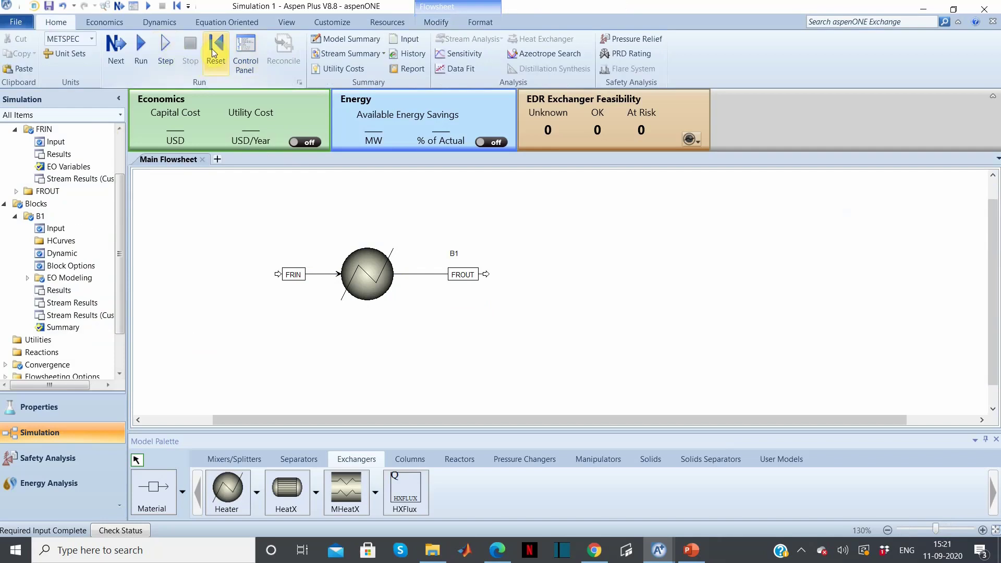
{"action": "left_click", "coordinate": [211, 48]}
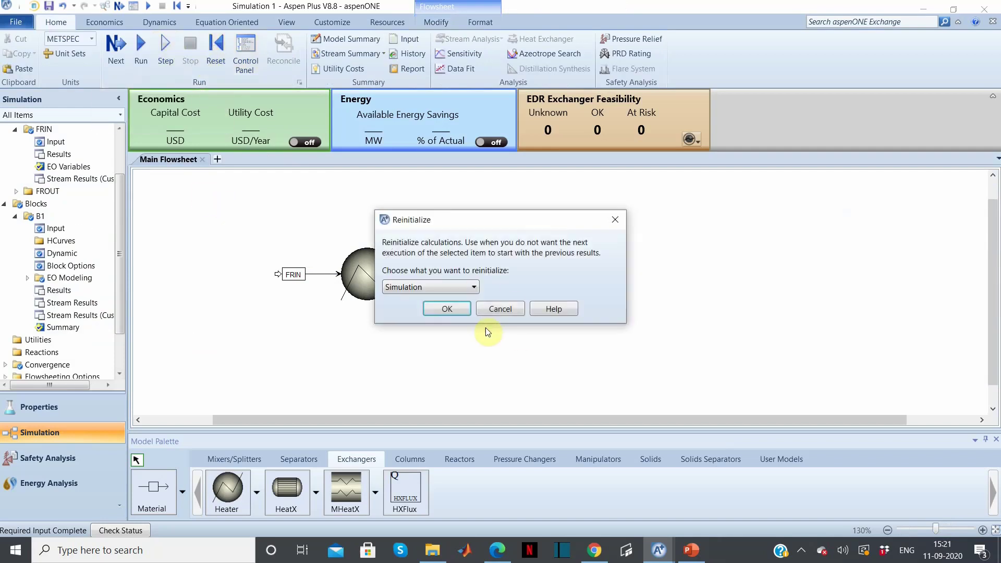
{"action": "left_click", "coordinate": [448, 309]}
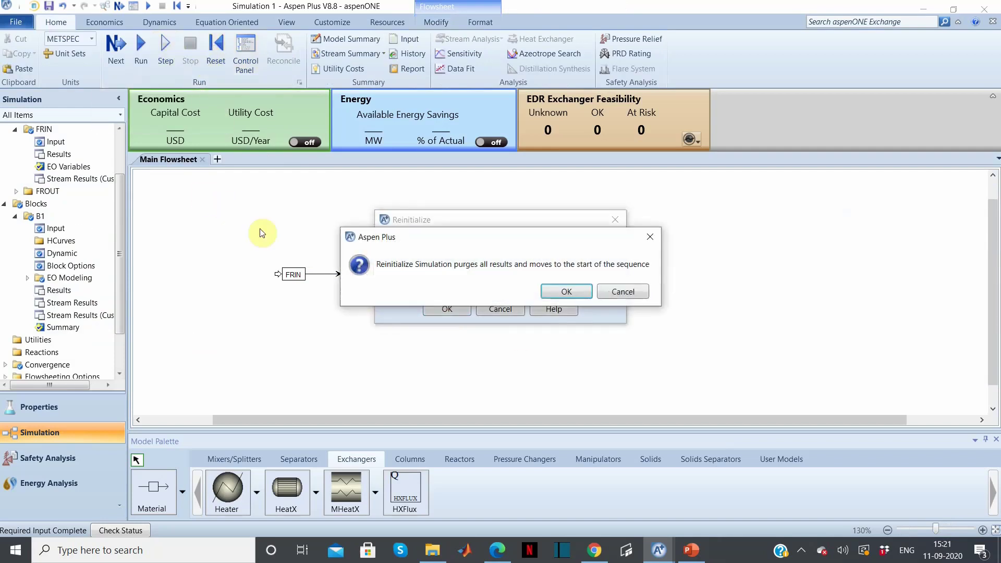
{"action": "left_click", "coordinate": [568, 293]}
{"action": "left_click", "coordinate": [439, 309]}
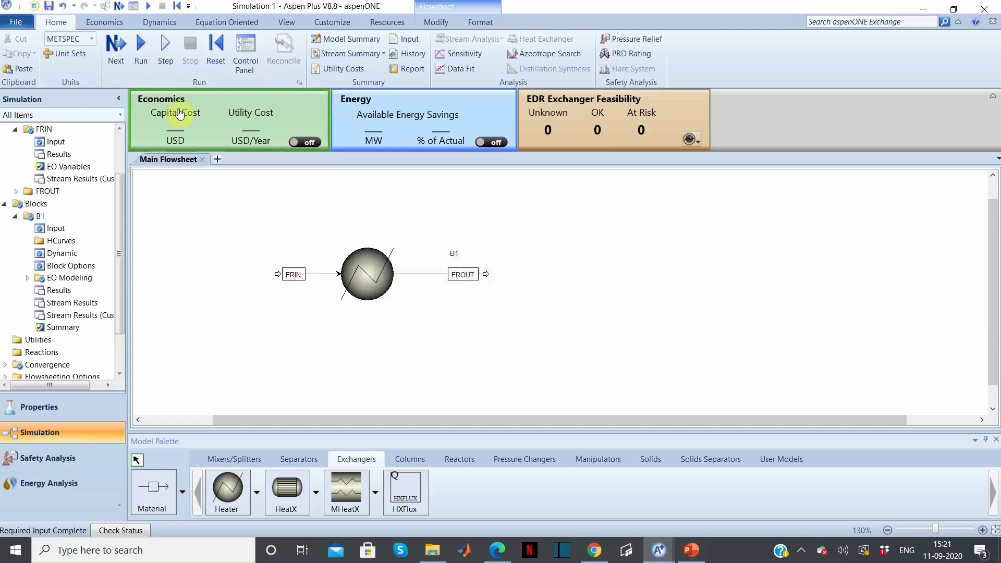
{"action": "left_click", "coordinate": [141, 42]}
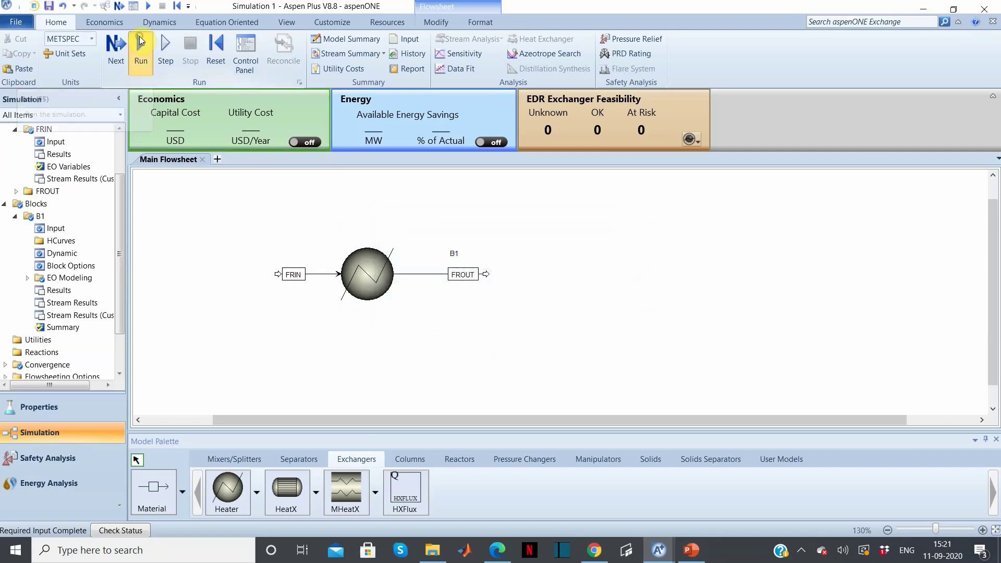
Open heater B1's results and display the outlet temperature in K and the heat duty and net duty in kW.
{"action": "double_click", "coordinate": [59, 289]}
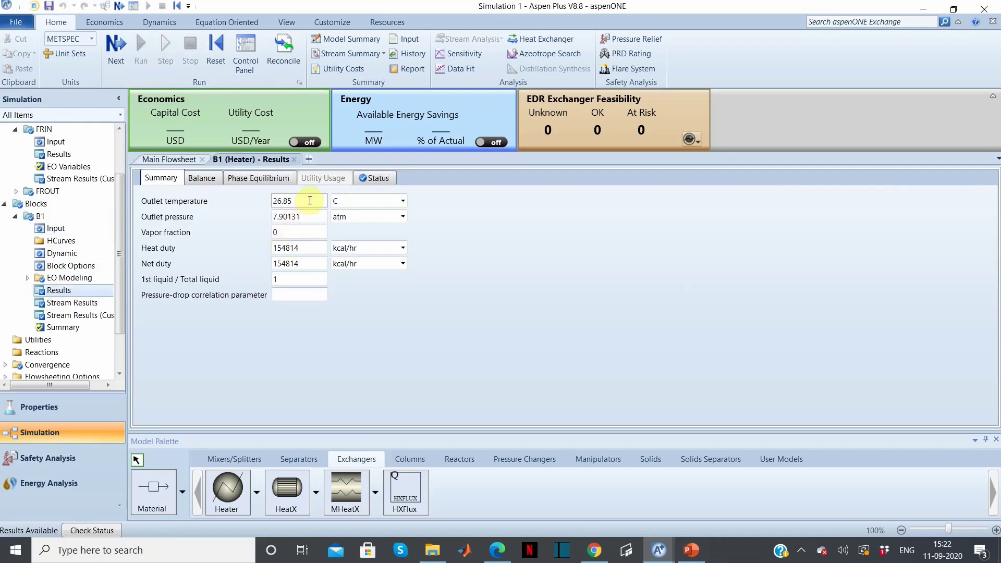
{"action": "left_click", "coordinate": [403, 202]}
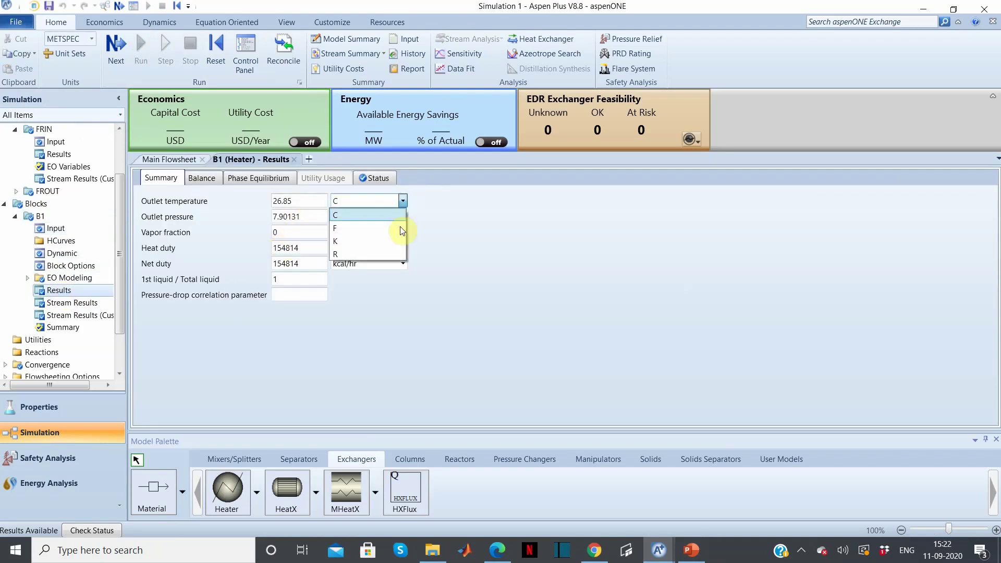
{"action": "left_click", "coordinate": [397, 240]}
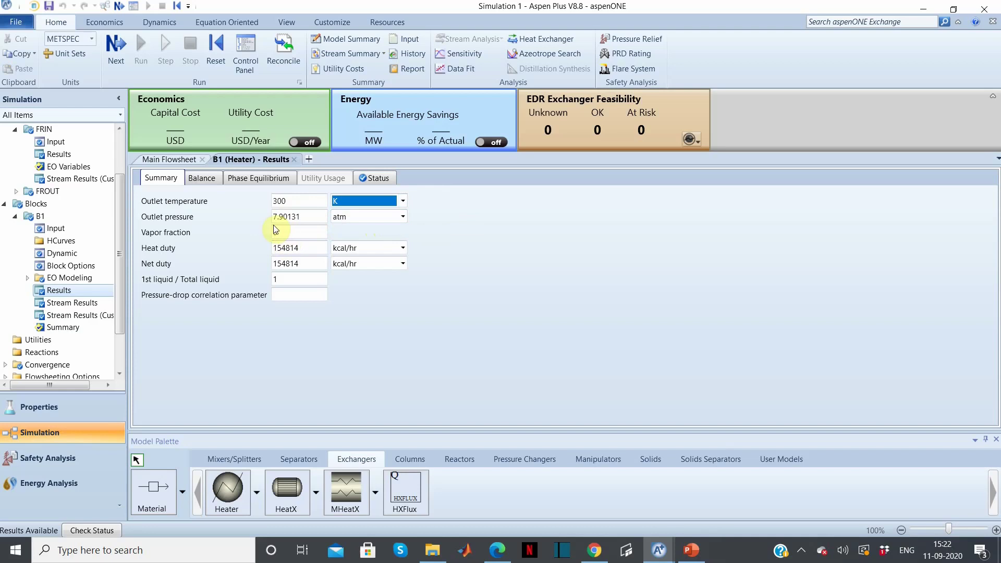
{"action": "left_click", "coordinate": [404, 249]}
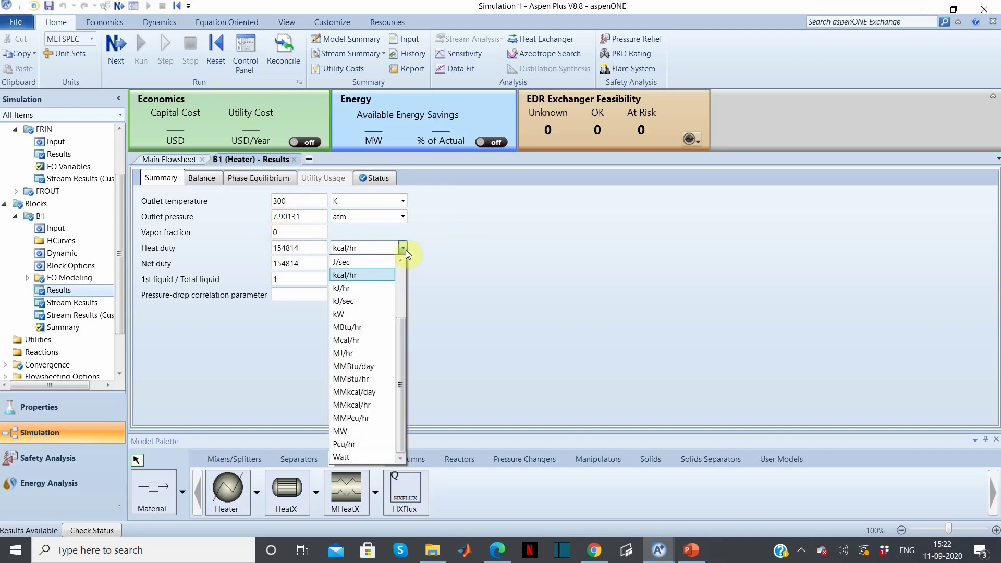
{"action": "left_click", "coordinate": [359, 315]}
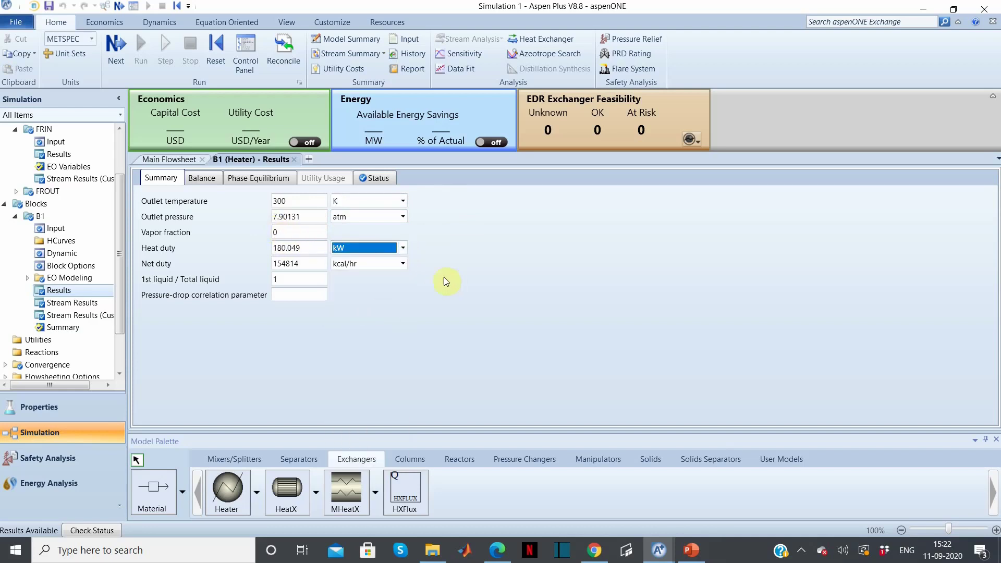
{"action": "left_click", "coordinate": [403, 264]}
{"action": "left_click", "coordinate": [360, 330]}
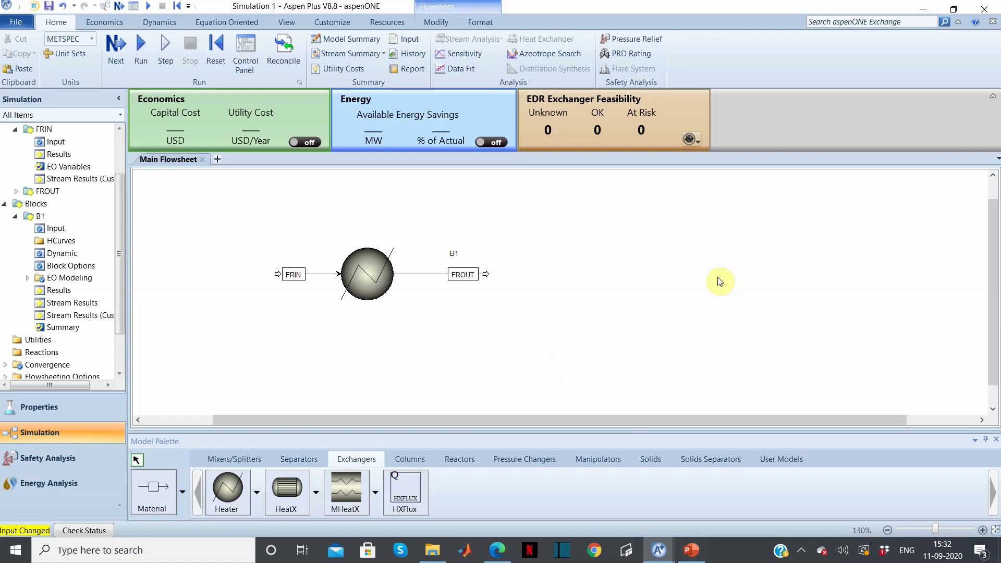
Place a HeatX exchanger to the right of heater B1 and connect material streams to its left inlet and right outlet.
{"action": "left_click", "coordinate": [293, 489]}
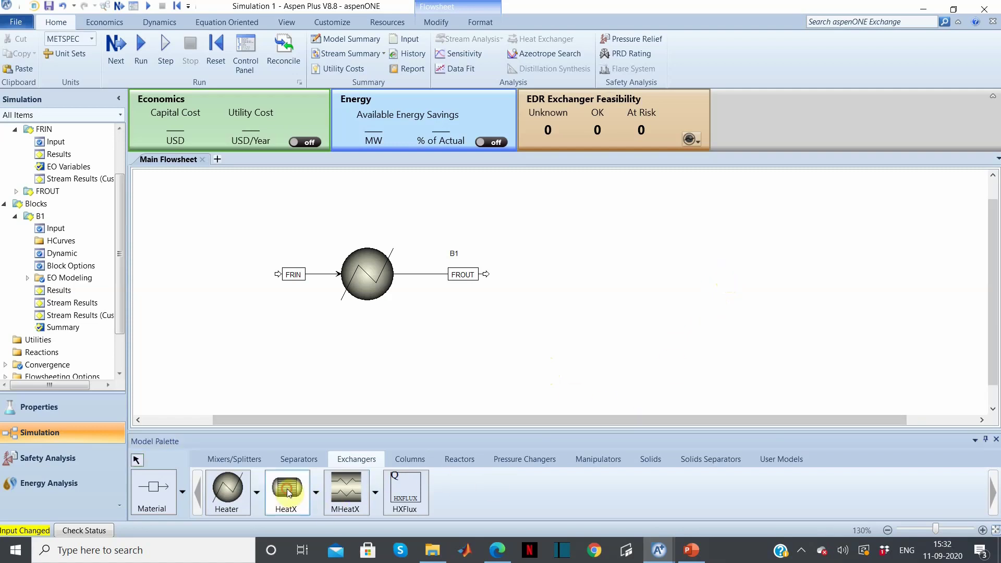
{"action": "left_click", "coordinate": [710, 270]}
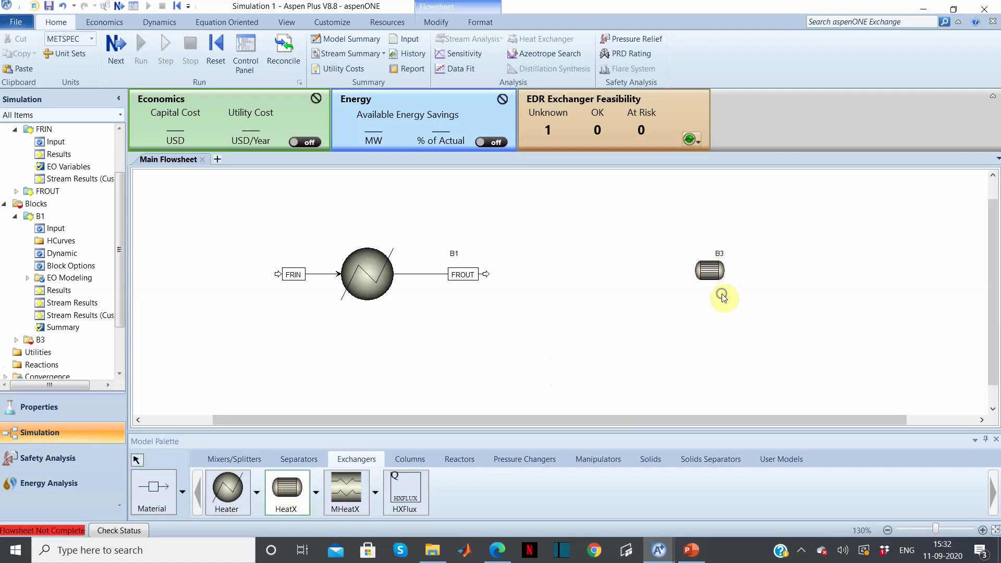
{"action": "left_click", "coordinate": [153, 488]}
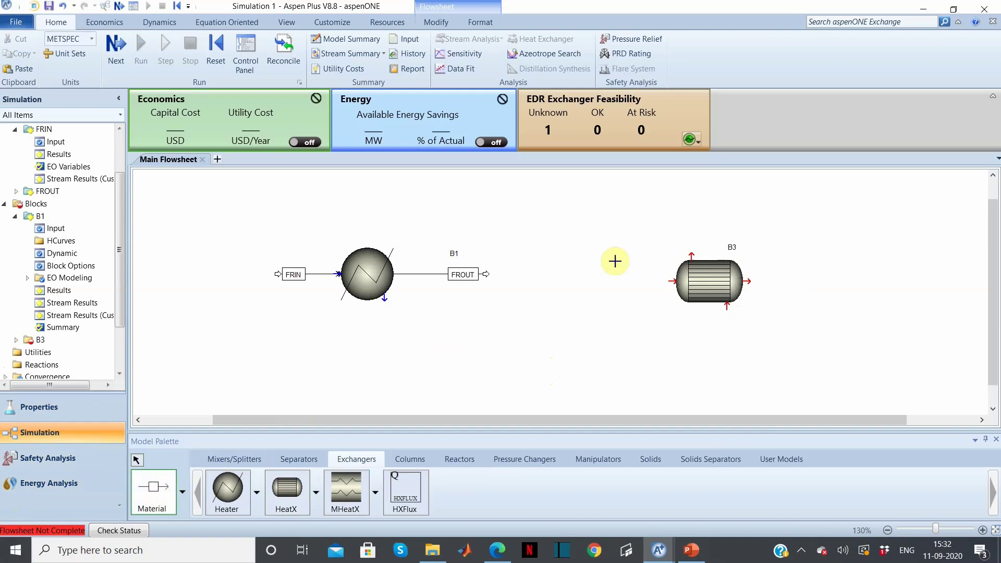
{"action": "left_click", "coordinate": [669, 281]}
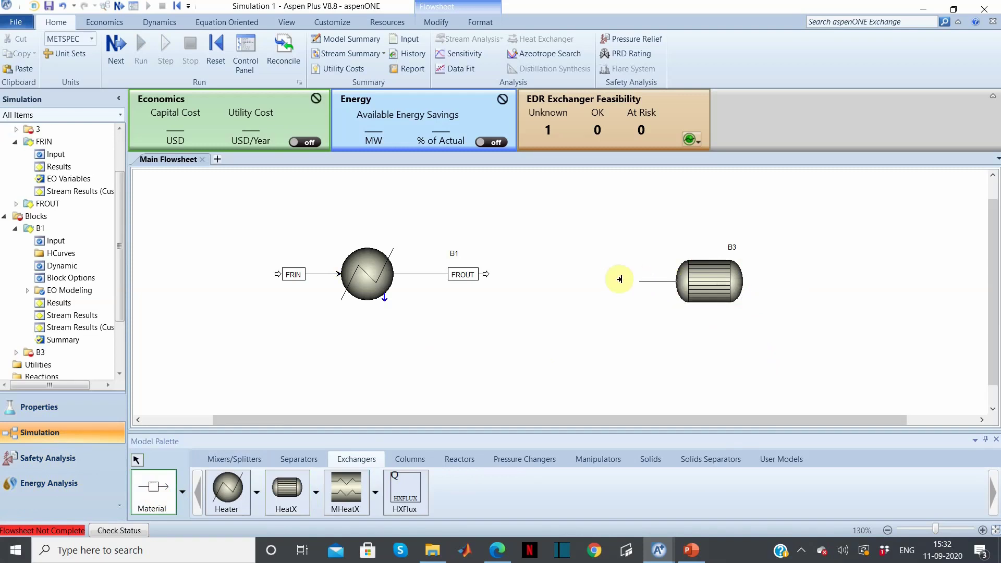
{"action": "left_click", "coordinate": [616, 283]}
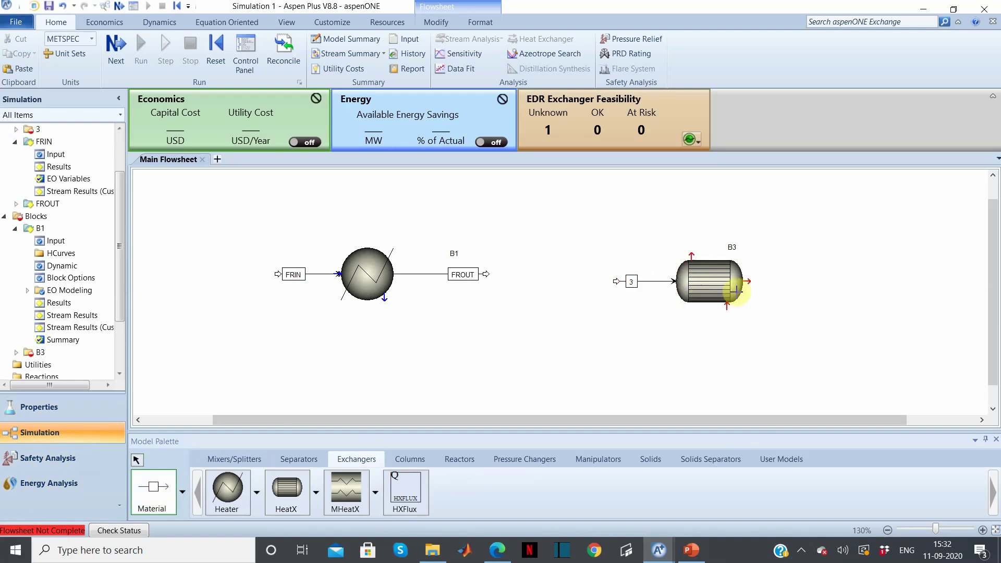
{"action": "left_click", "coordinate": [750, 282]}
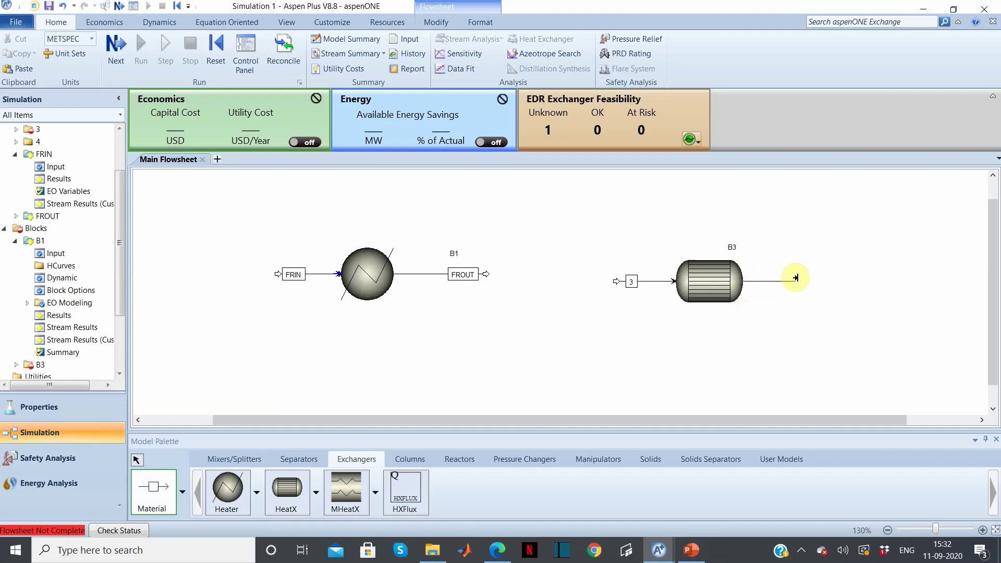
{"action": "left_click", "coordinate": [815, 277]}
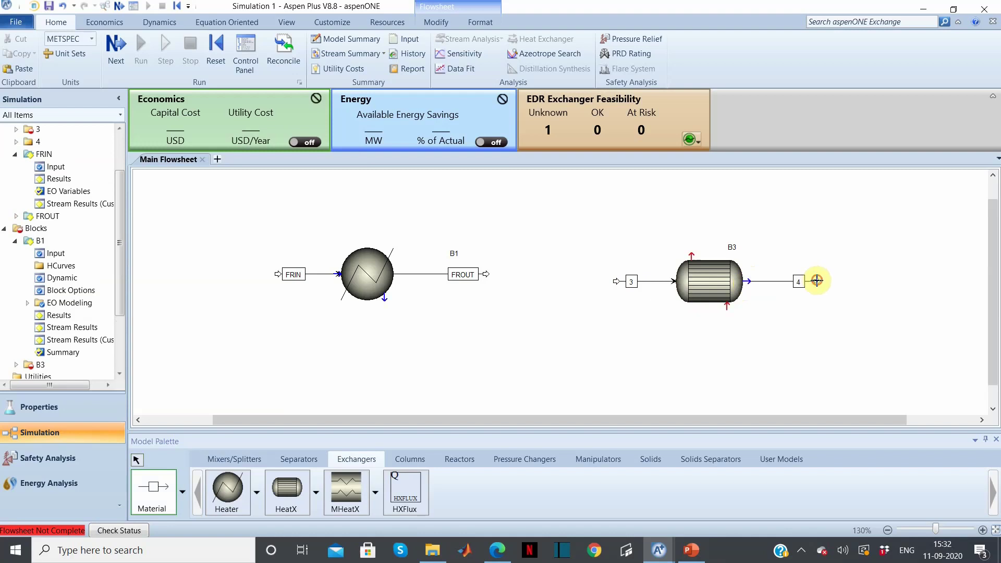
Connect a material feed stream to the HeatX exchanger's bottom inlet and a product stream to its top outlet.
{"action": "left_click", "coordinate": [729, 310]}
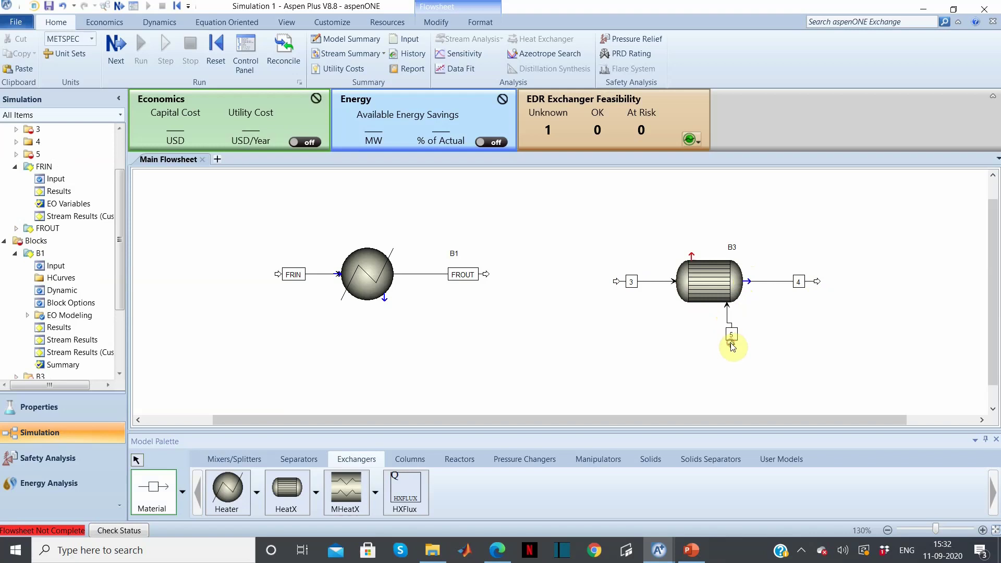
{"action": "left_click", "coordinate": [731, 340]}
{"action": "left_click", "coordinate": [691, 250]}
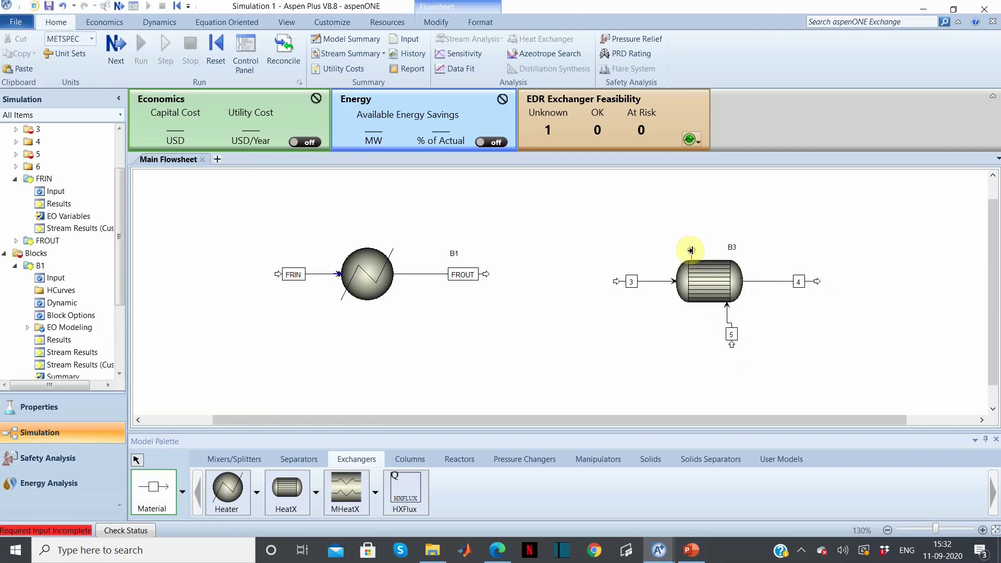
{"action": "left_click", "coordinate": [691, 218]}
{"action": "right_click", "coordinate": [654, 312]}
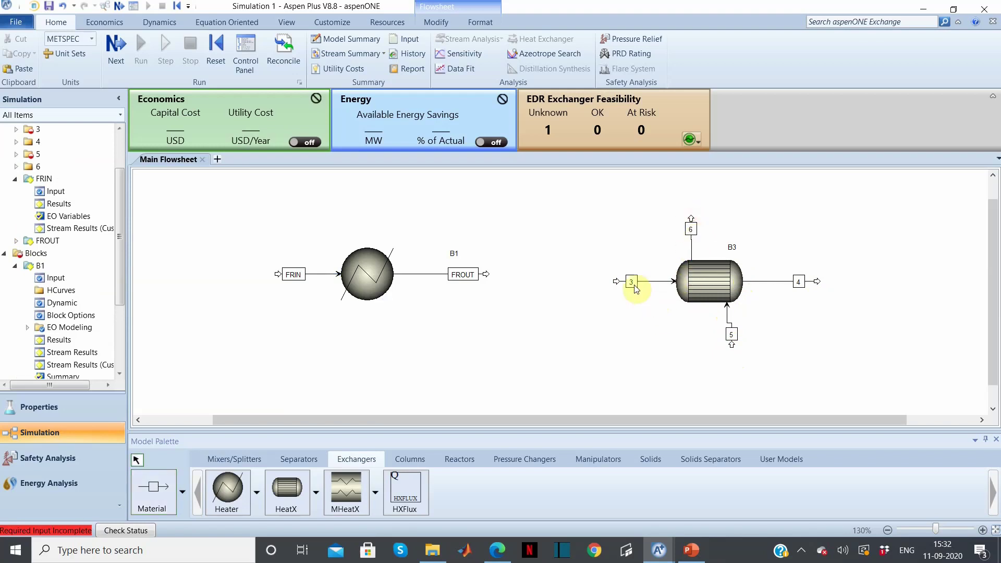
Rename the exchanger's left and right streams as FRINLET and FROUTLET, and its bottom and top streams as EGIN and EGOUT.
{"action": "left_click", "coordinate": [632, 282]}
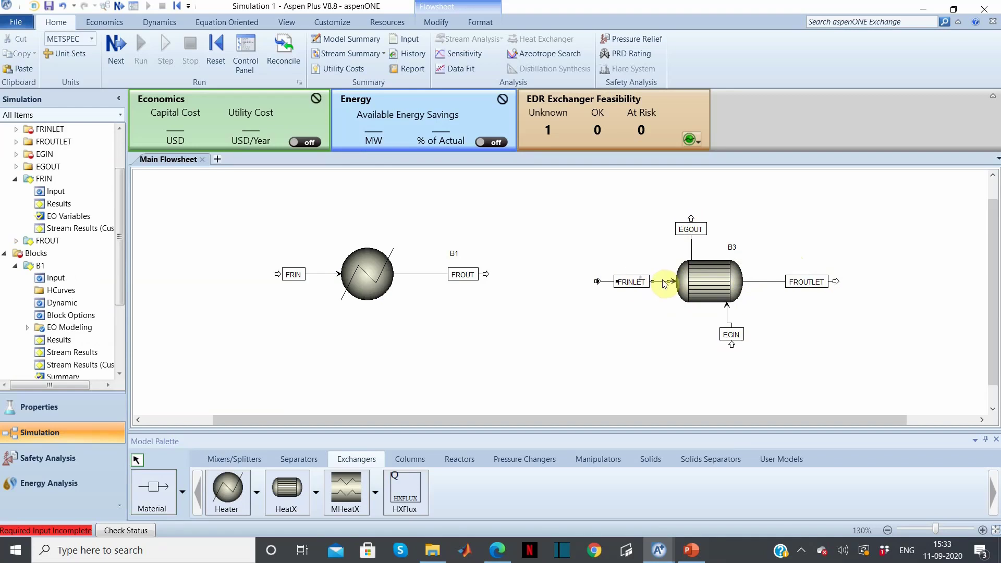
Open stream FRINLET's input and set its temperature to 250 K and its pressure to 8 atm.
{"action": "double_click", "coordinate": [665, 283]}
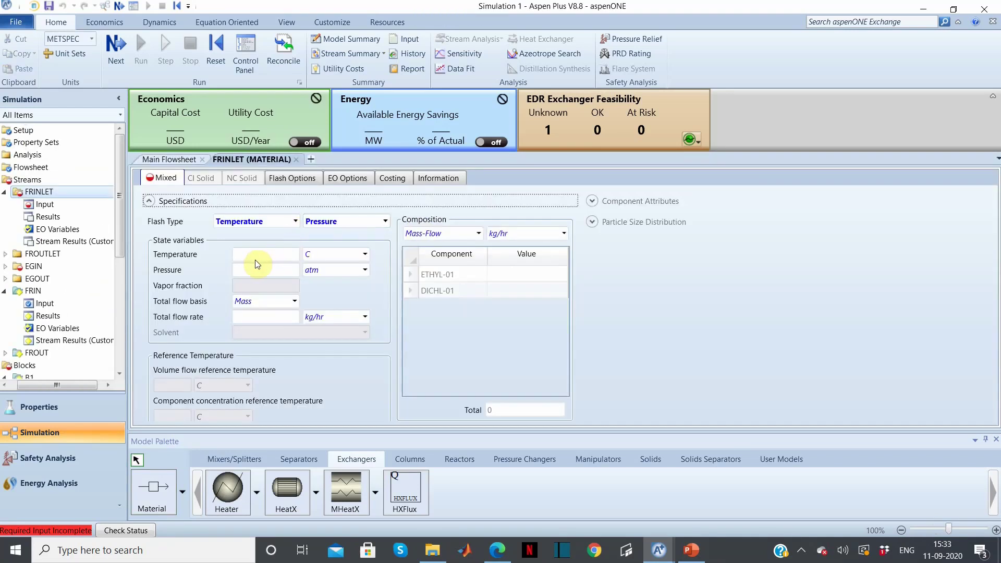
{"action": "left_click", "coordinate": [261, 255]}
{"action": "type", "text": "250"}
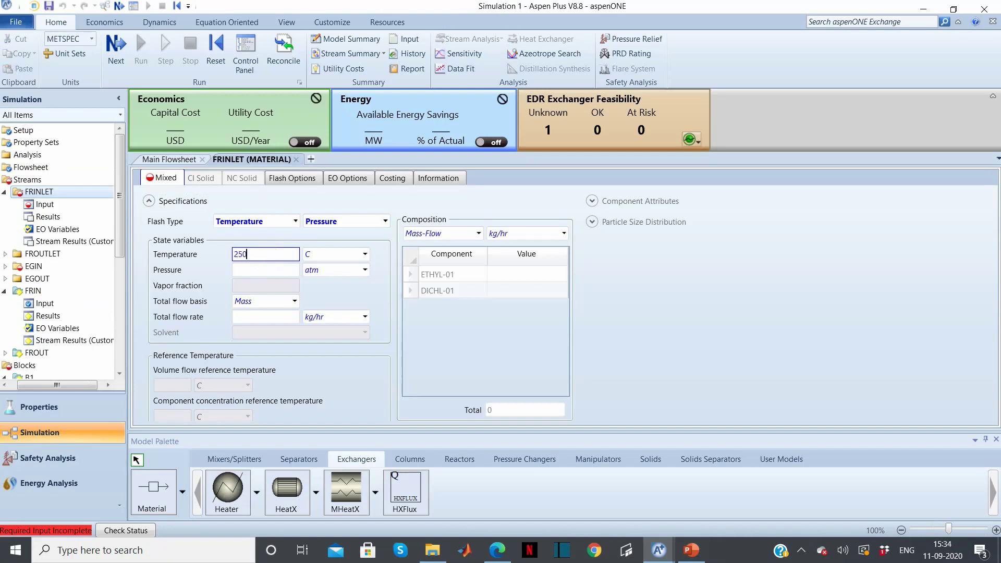
{"action": "left_click", "coordinate": [364, 254]}
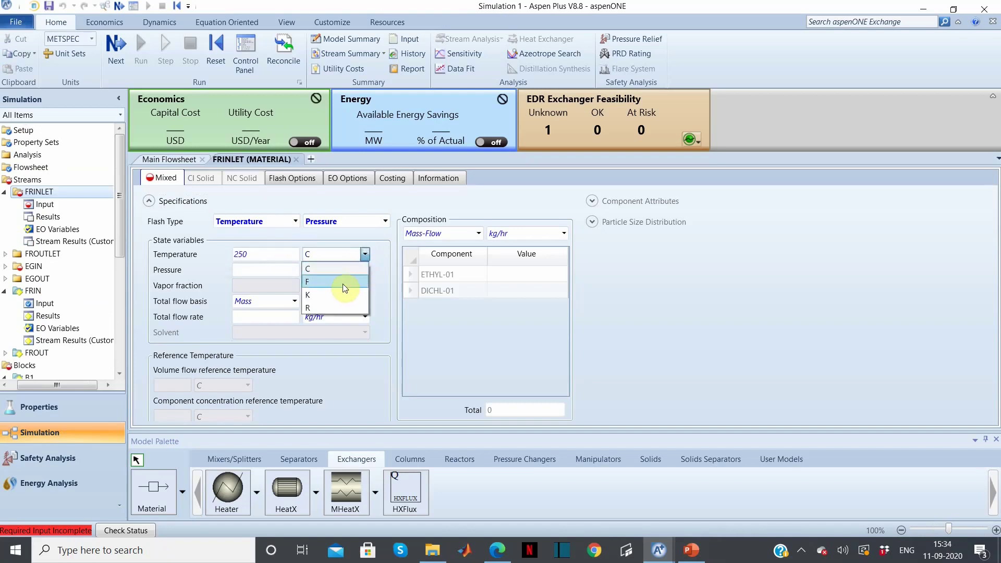
{"action": "left_click", "coordinate": [340, 294]}
{"action": "left_click", "coordinate": [275, 270]}
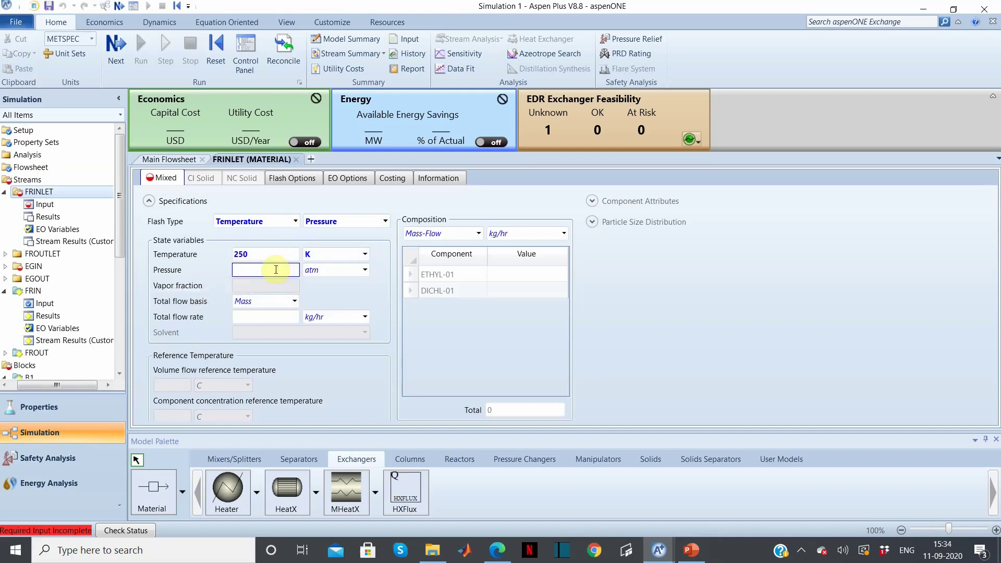
{"action": "type", "text": "8"}
{"action": "key", "text": "Return"}
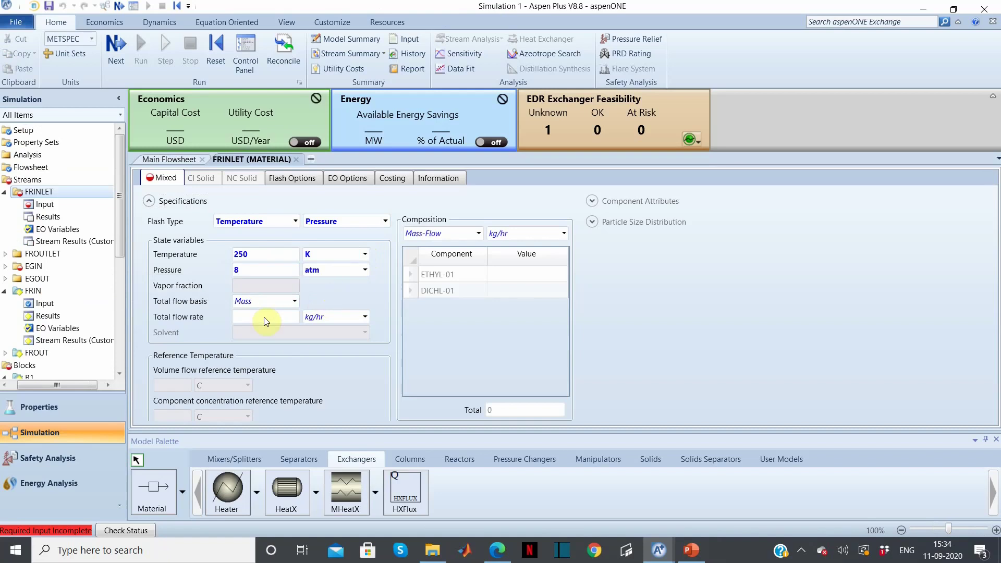
Set FRINLET's DICHL-01 mass flow to 12000 kg/hr and close the stream form.
{"action": "left_click", "coordinate": [521, 291]}
{"action": "type", "text": "12000"}
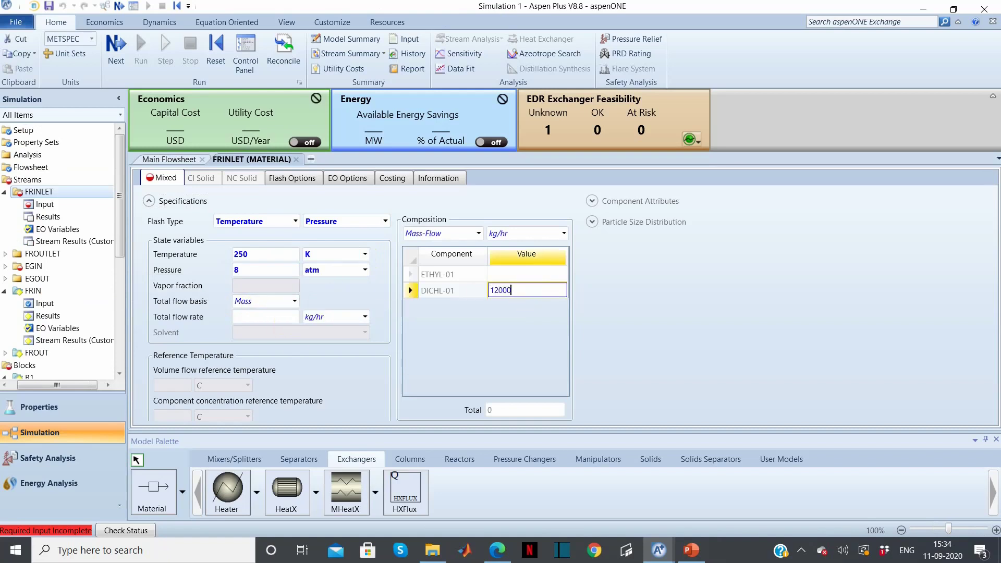
{"action": "left_click", "coordinate": [521, 366]}
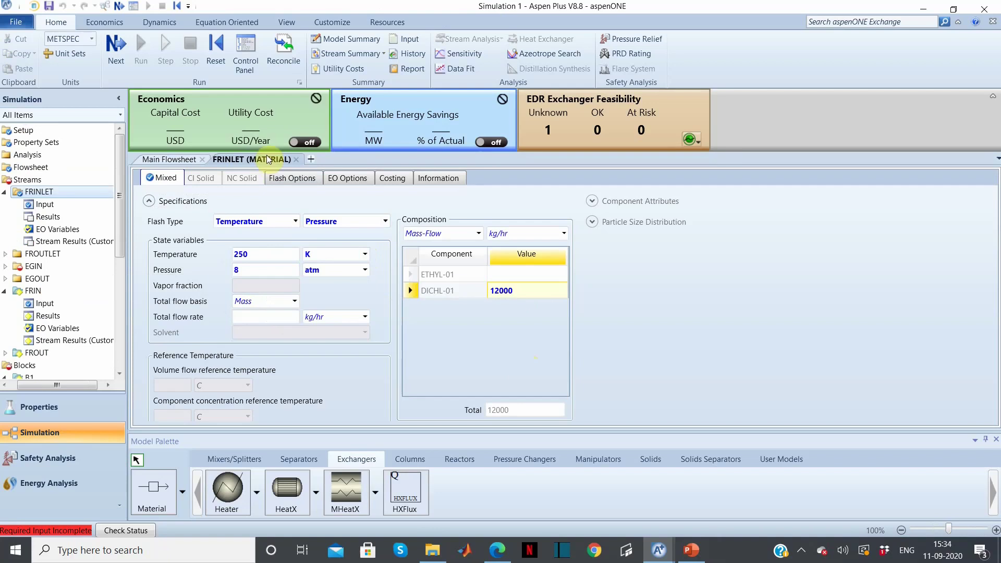
{"action": "left_click", "coordinate": [297, 159]}
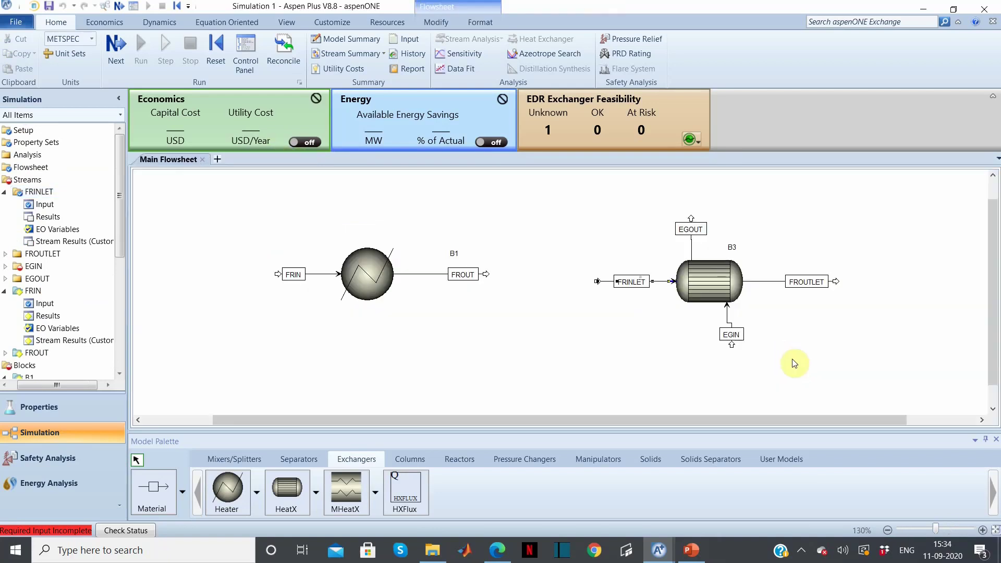
Open stream EGIN's input and set its temperature to 370 K and its pressure to 3 atm.
{"action": "double_click", "coordinate": [730, 330]}
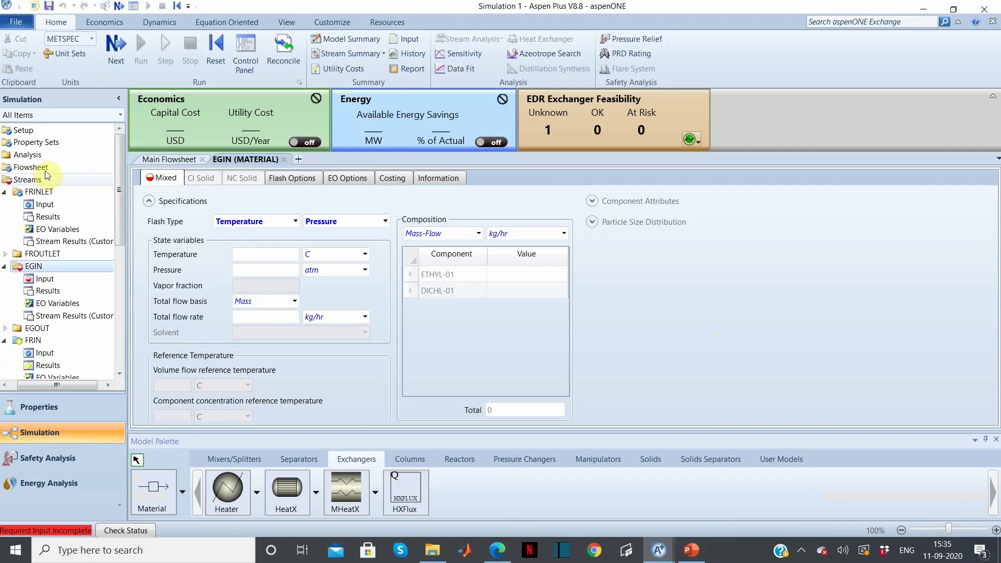
{"action": "left_click", "coordinate": [291, 255]}
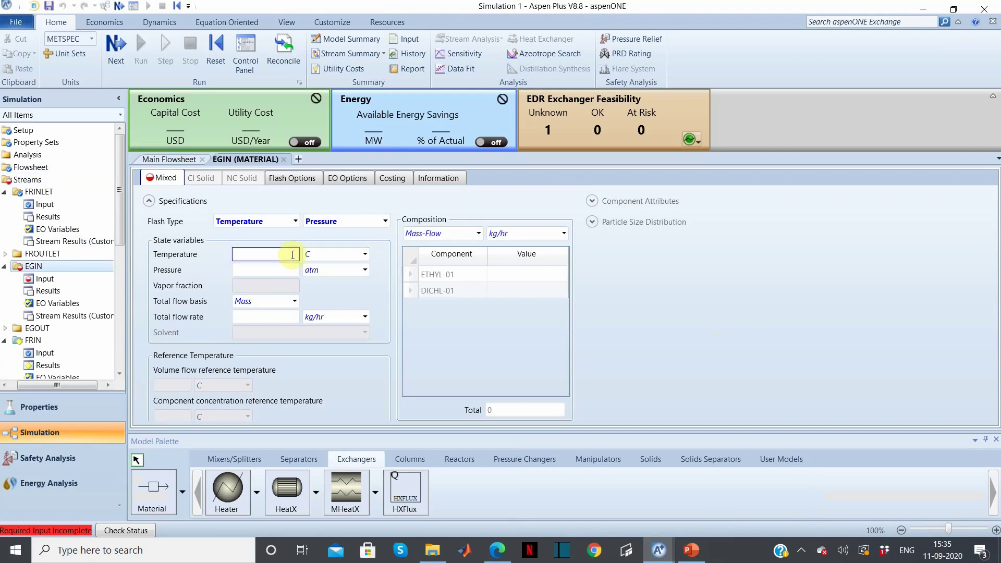
{"action": "type", "text": "370"}
{"action": "left_click", "coordinate": [363, 252]}
{"action": "left_click", "coordinate": [352, 290]}
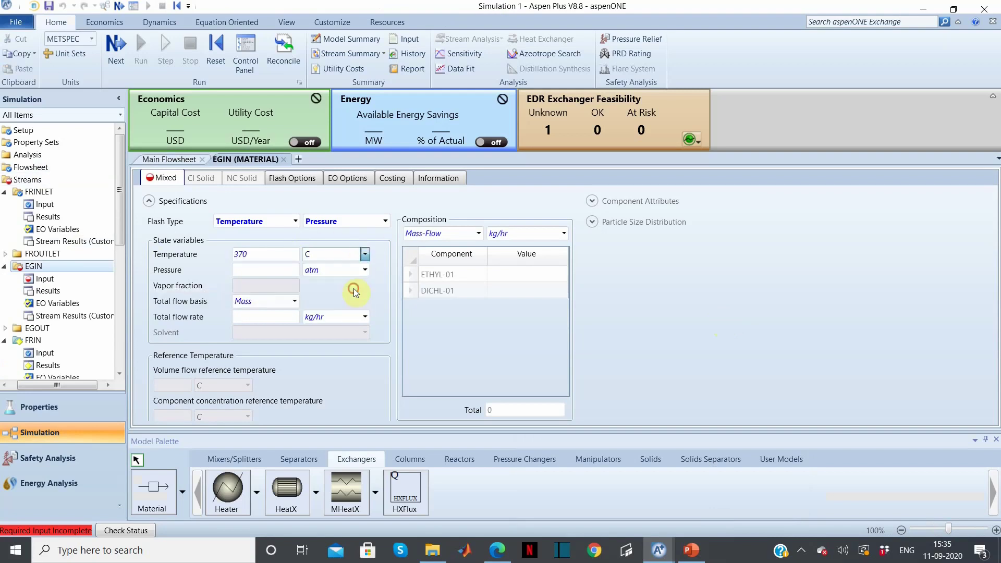
{"action": "left_click", "coordinate": [263, 269]}
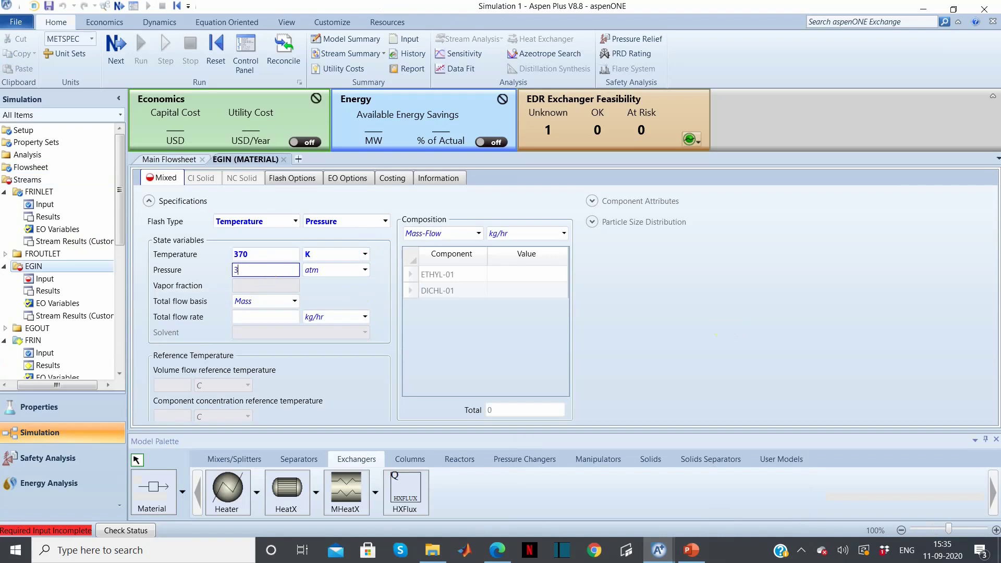
{"action": "type", "text": "3"}
{"action": "left_click", "coordinate": [321, 302]}
Set EGIN's ETHYL-01 mass flow to 4780 kg/hr.
{"action": "left_click", "coordinate": [517, 273]}
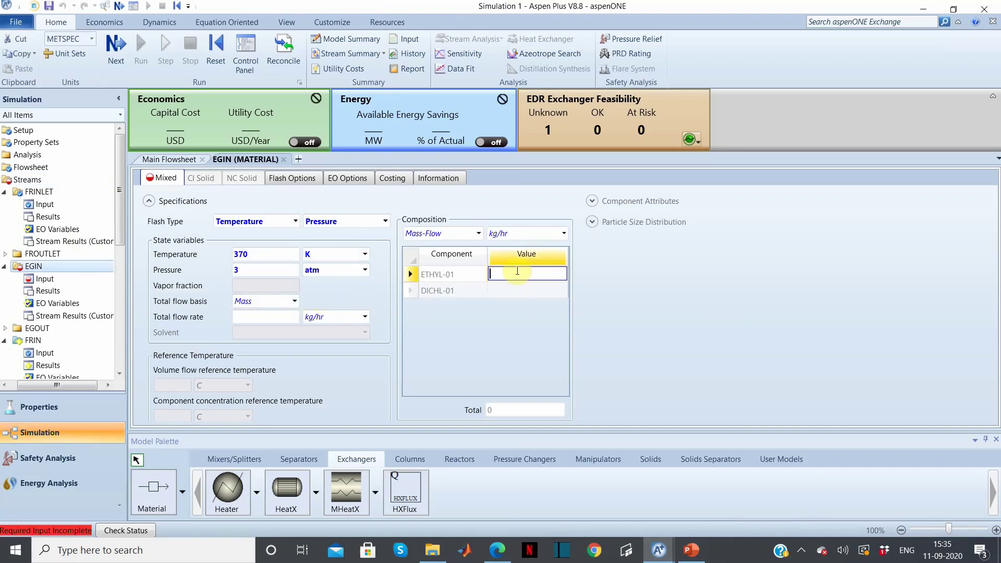
{"action": "type", "text": "4780"}
{"action": "left_click", "coordinate": [470, 345]}
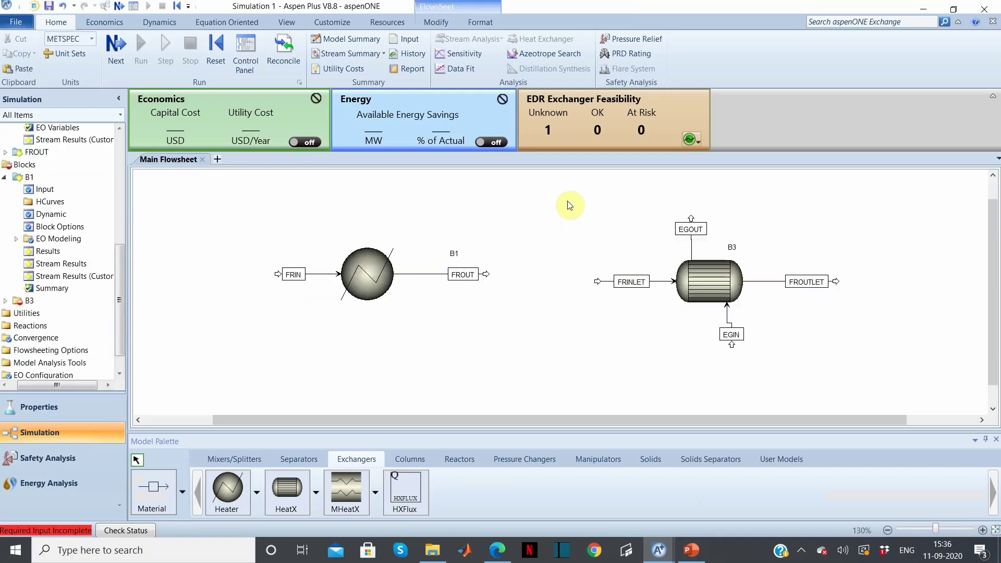
Open HeatX block B3's input and choose Exchanger duty as its specification, keeping the Design calculation mode.
{"action": "double_click", "coordinate": [51, 301]}
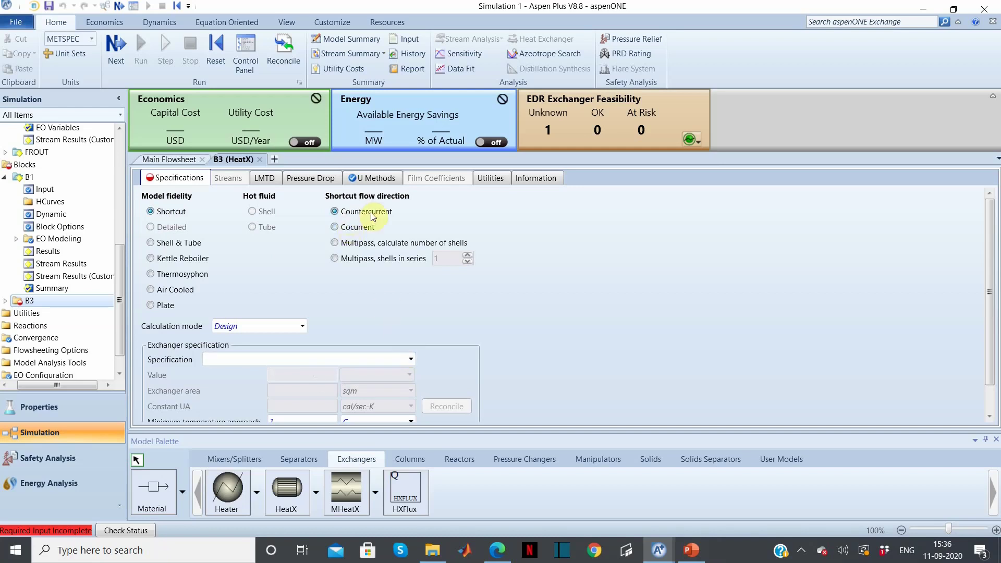
{"action": "scroll", "coordinate": [402, 284], "scroll_direction": "down", "scroll_amount": 1}
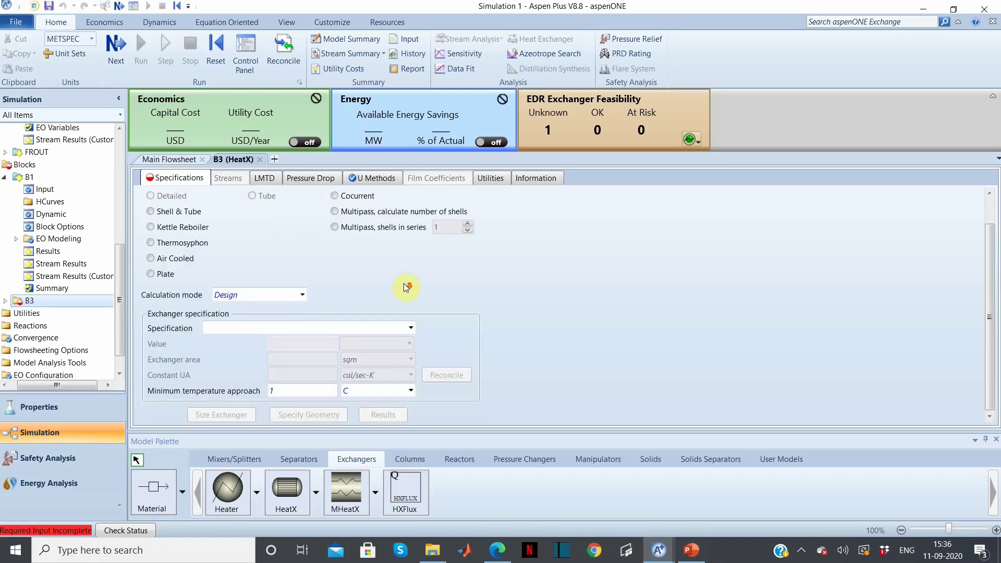
{"action": "left_click", "coordinate": [303, 296]}
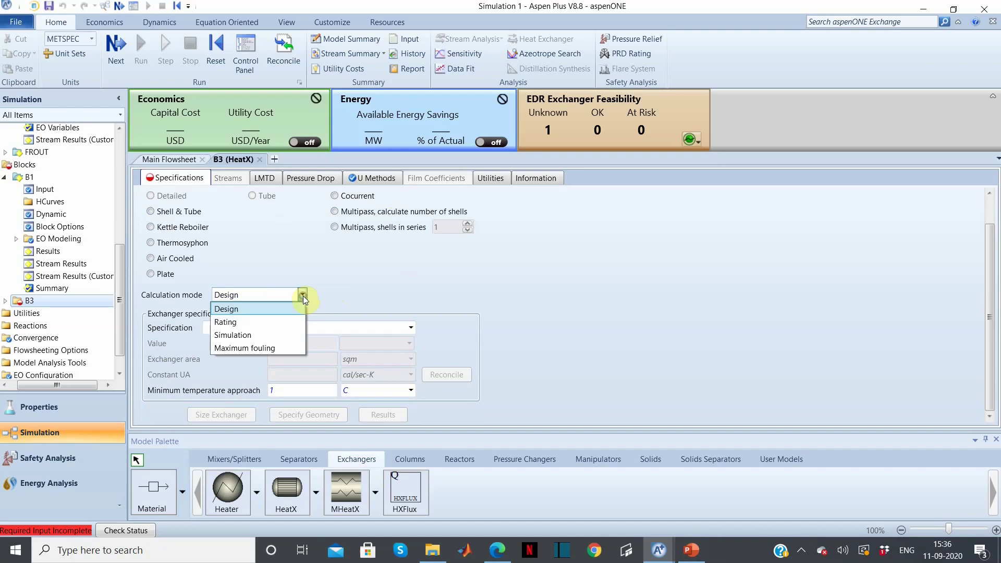
{"action": "left_click", "coordinate": [304, 295]}
{"action": "left_click", "coordinate": [348, 295]}
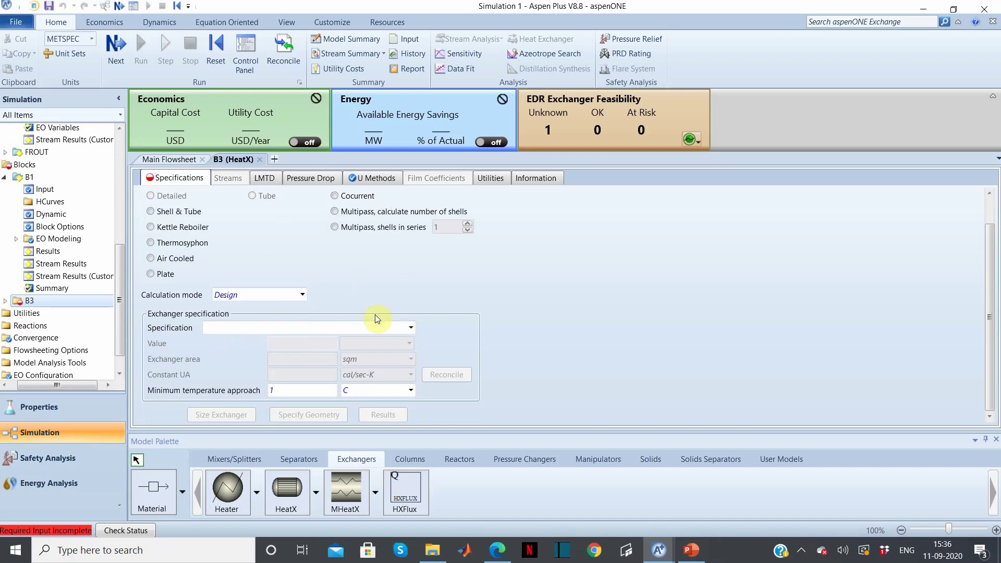
{"action": "left_click", "coordinate": [415, 328]}
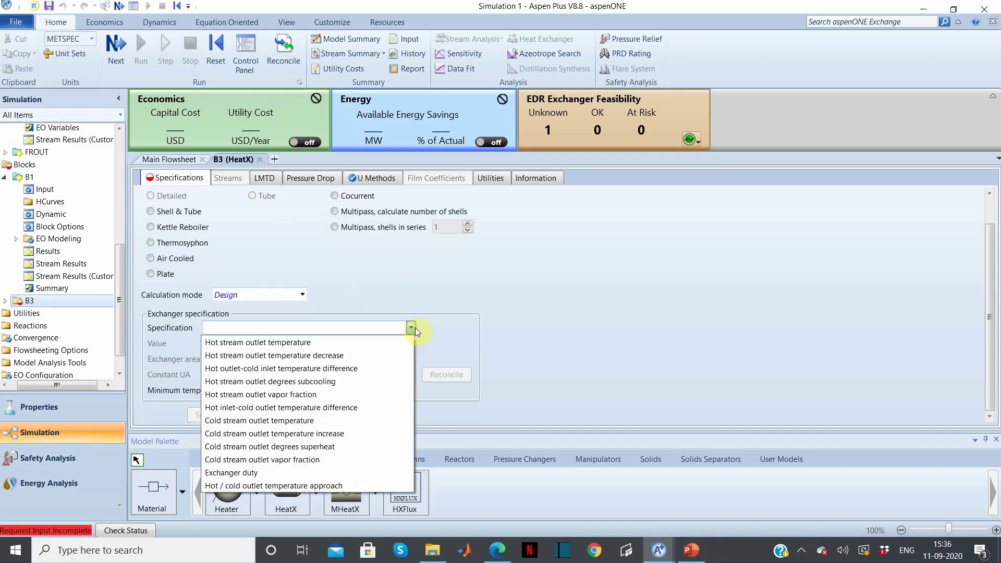
{"action": "left_click", "coordinate": [364, 468]}
{"action": "left_click", "coordinate": [443, 348]}
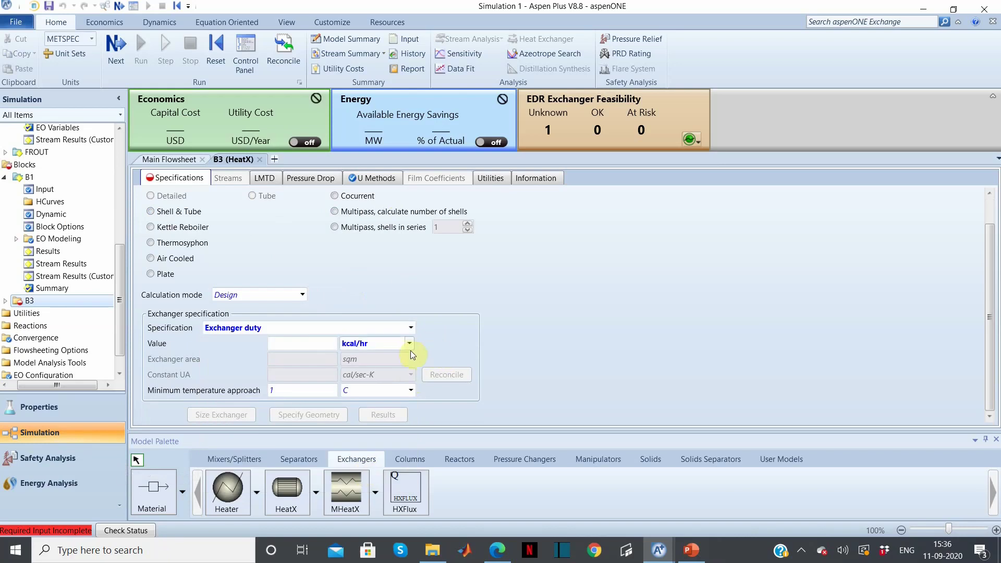
Set B3's exchanger duty to 180.049 kW.
{"action": "left_click", "coordinate": [410, 344]}
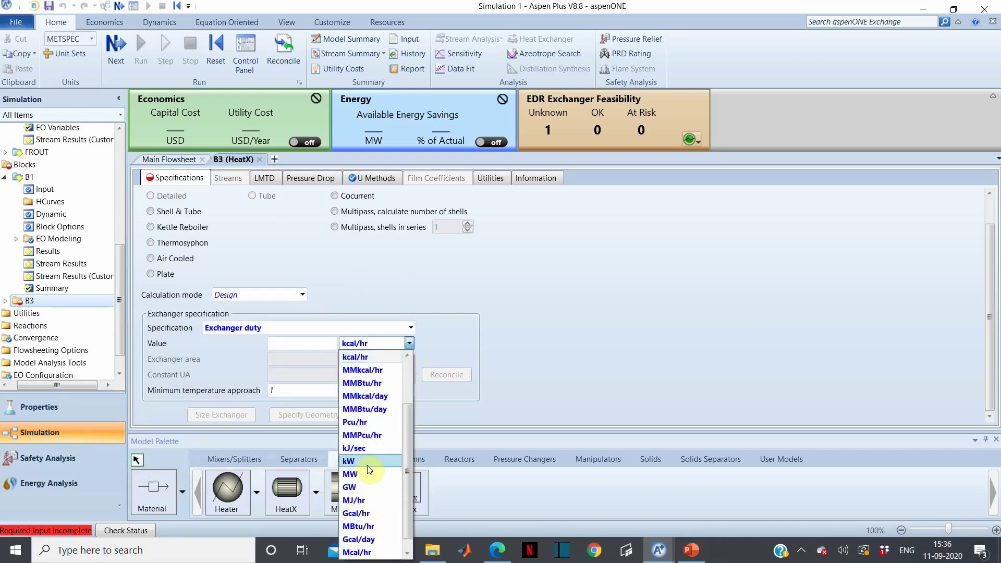
{"action": "left_click", "coordinate": [368, 462]}
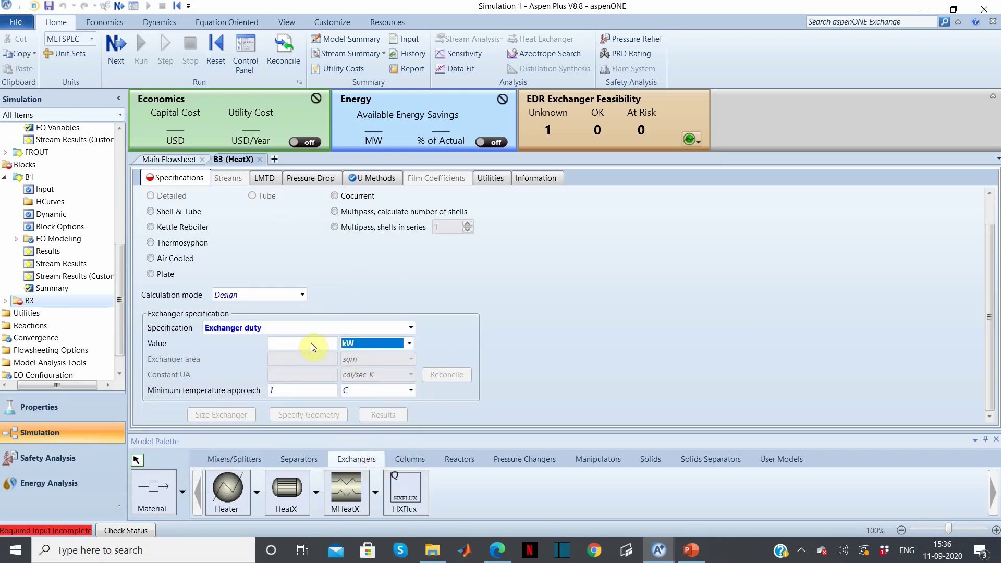
{"action": "left_click", "coordinate": [311, 343]}
{"action": "type", "text": "180.049"}
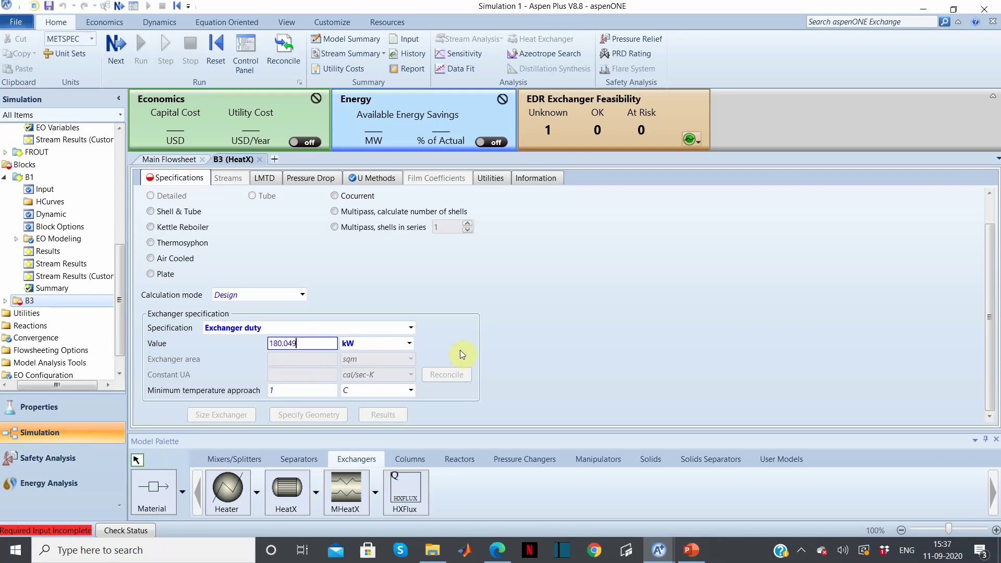
{"action": "left_click", "coordinate": [282, 361]}
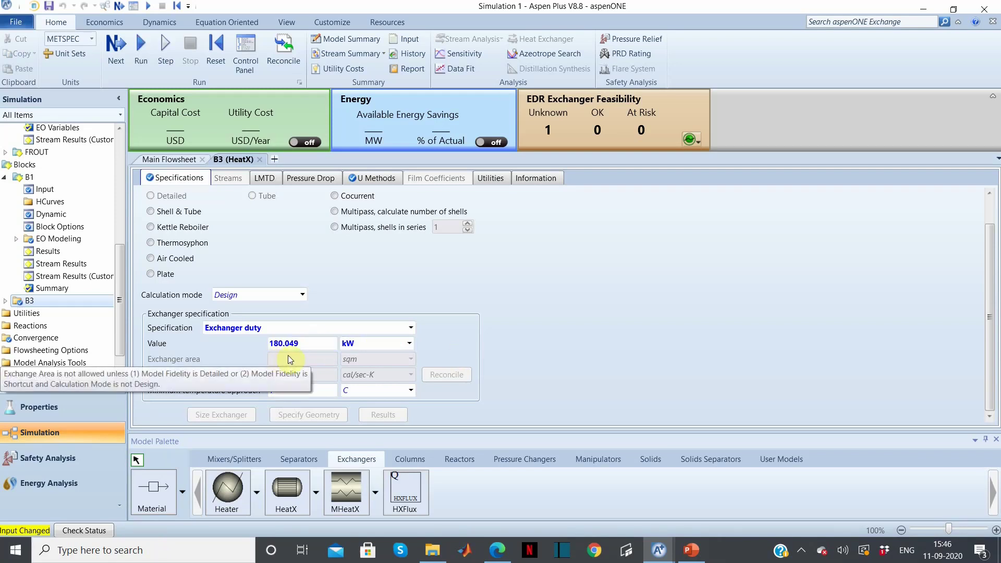
Enable interval analysis for B3's LMTD calculation, review its pressure drop and U method settings, and close the block form.
{"action": "left_click", "coordinate": [272, 177]}
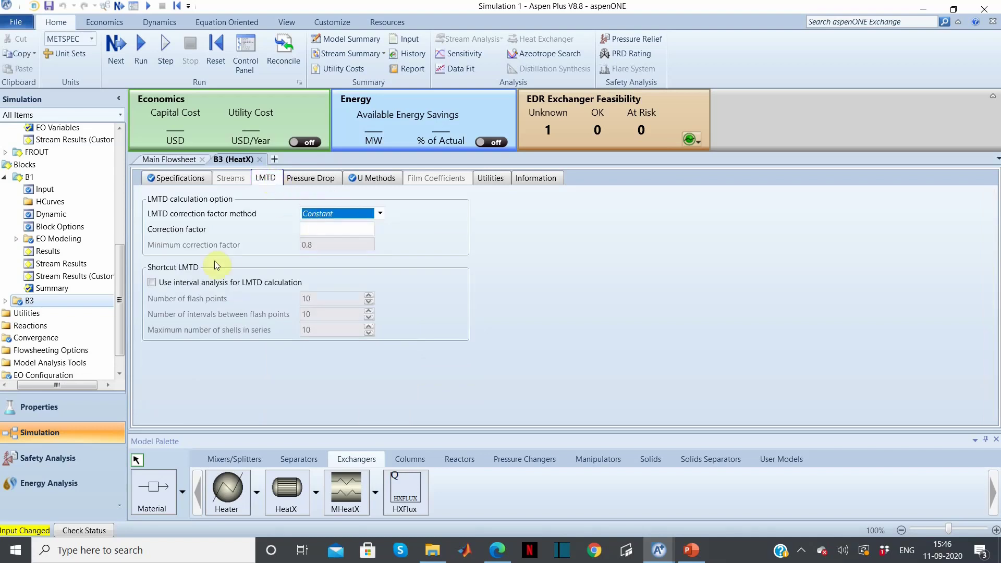
{"action": "left_click", "coordinate": [151, 283]}
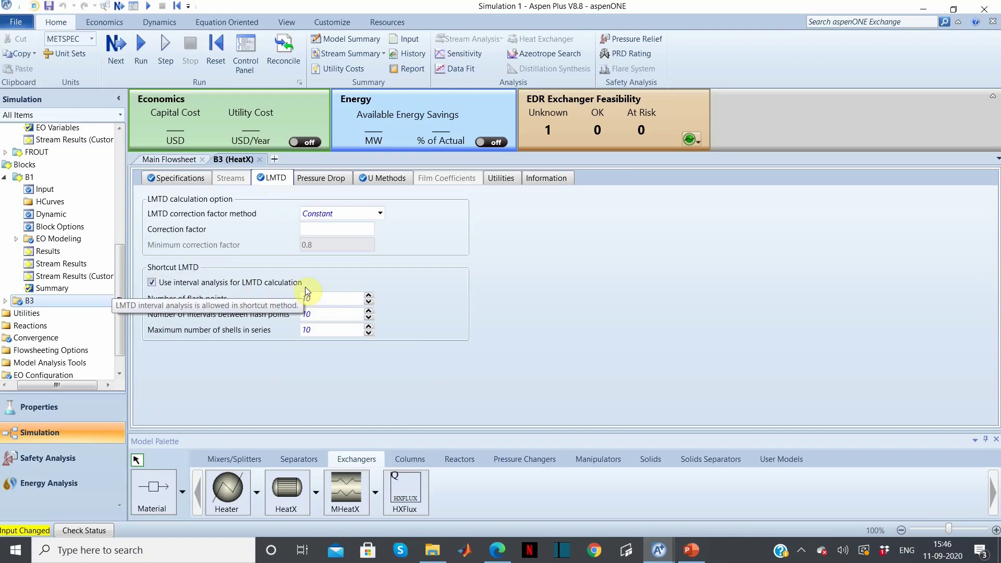
{"action": "left_click", "coordinate": [318, 179]}
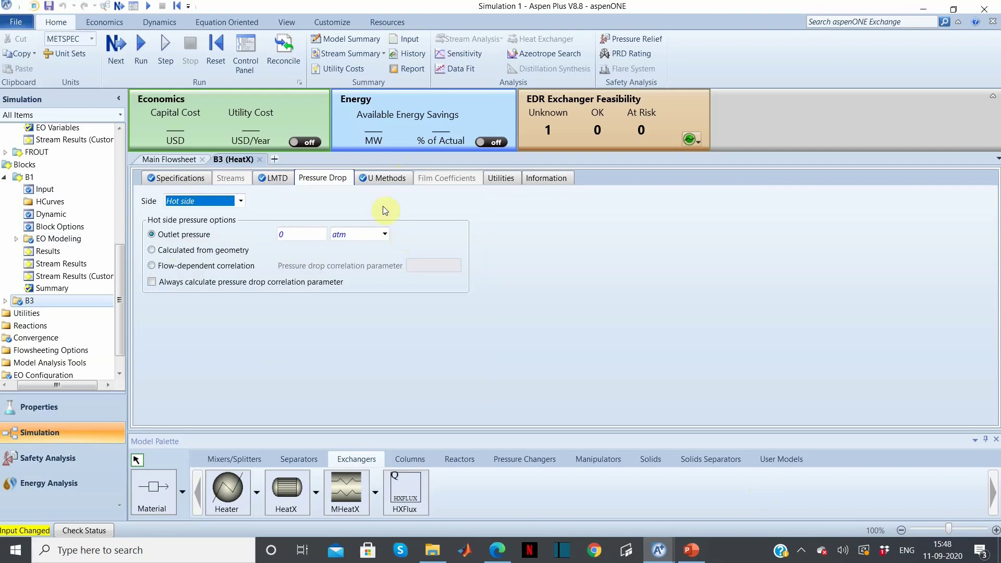
{"action": "left_click", "coordinate": [392, 177]}
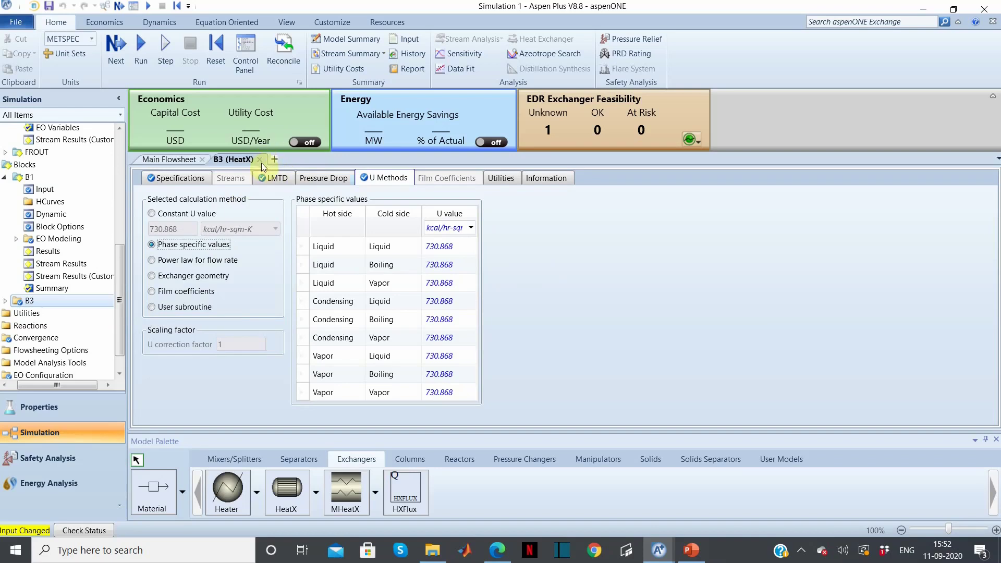
{"action": "left_click", "coordinate": [260, 159]}
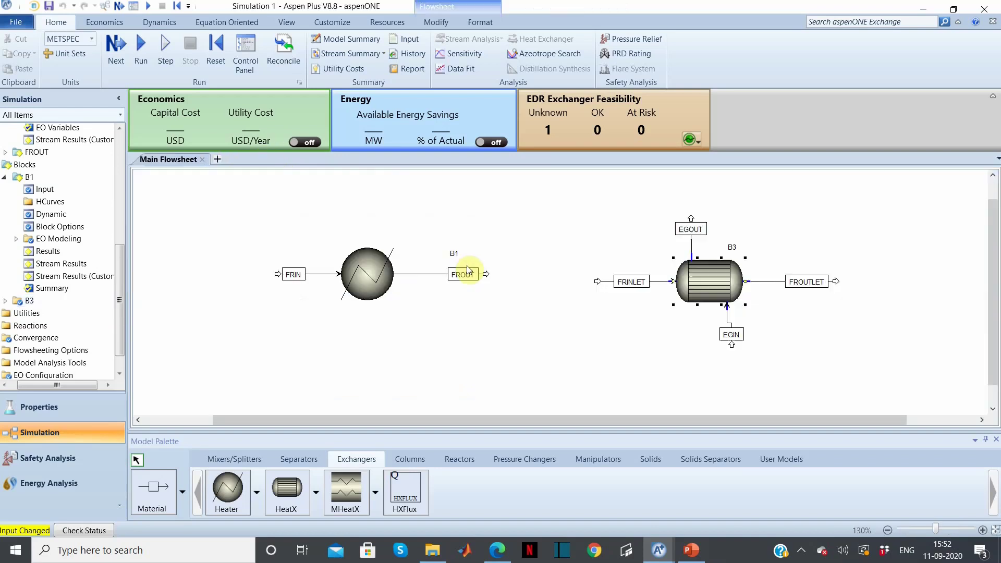
Reinitialize the simulation to purge all results and run it again.
{"action": "left_click", "coordinate": [217, 54]}
{"action": "left_click", "coordinate": [448, 309]}
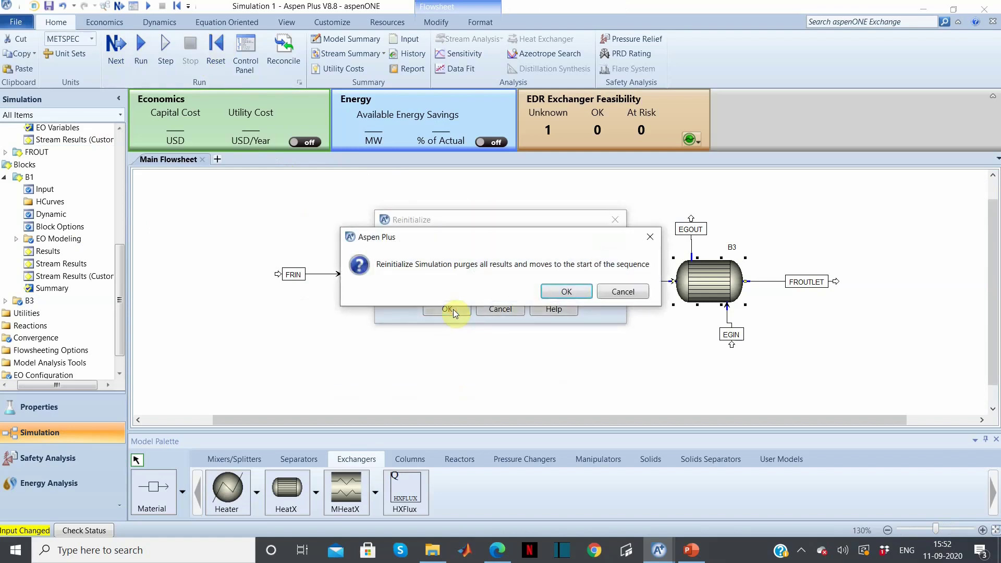
{"action": "left_click", "coordinate": [588, 294]}
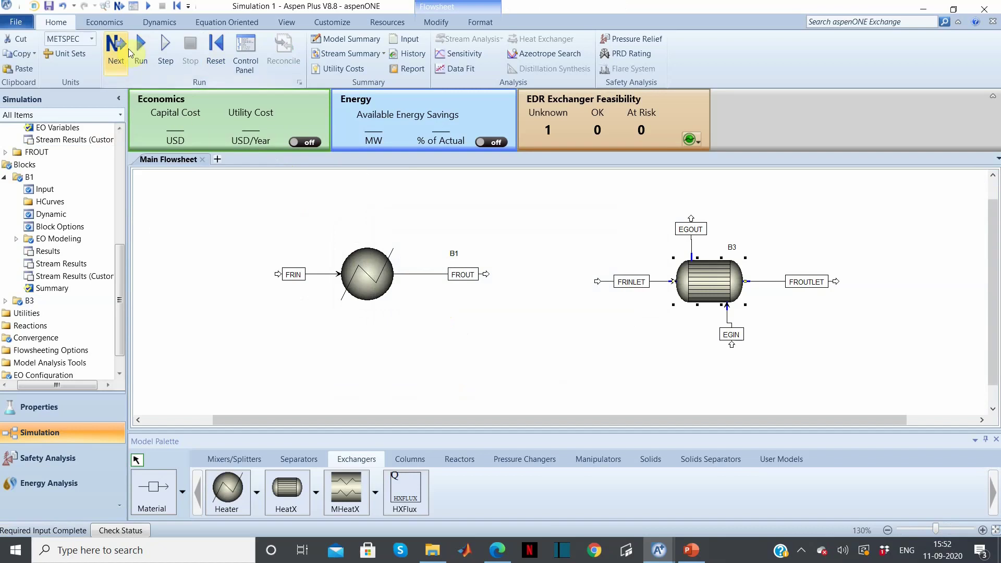
{"action": "left_click", "coordinate": [140, 49]}
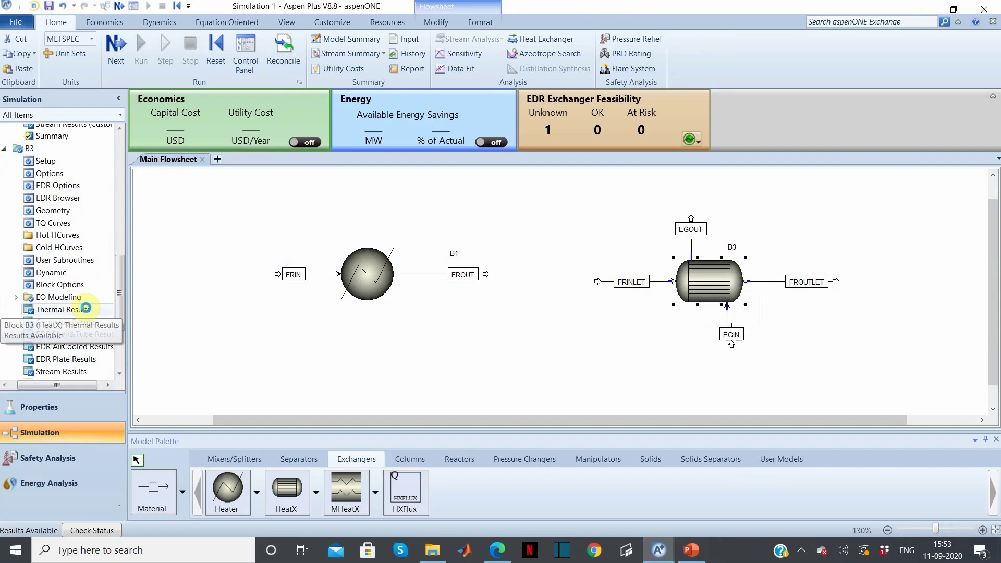
Open HeatX block B3's thermal results and show the hot stream's inlet and outlet temperatures in K.
{"action": "double_click", "coordinate": [85, 308]}
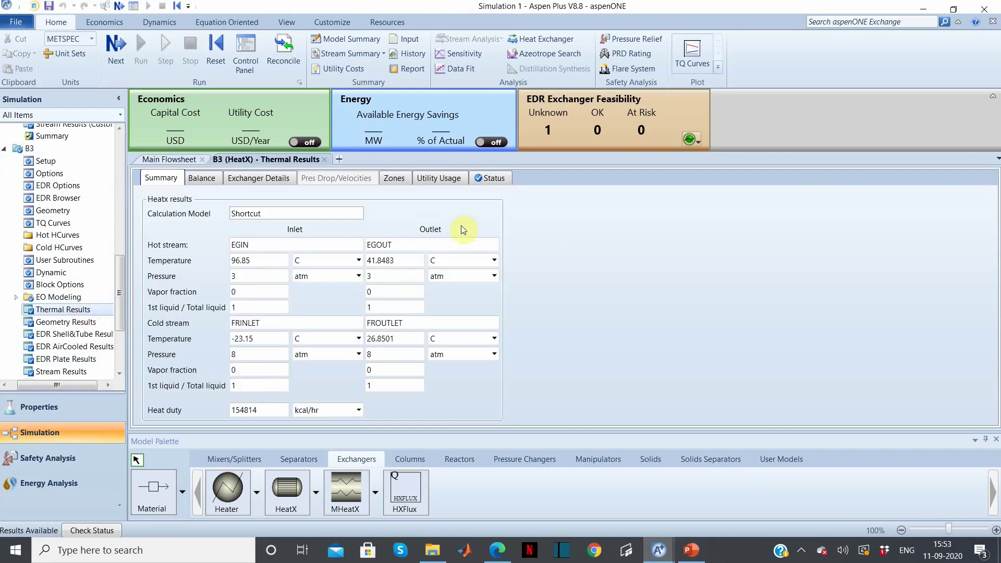
{"action": "left_click", "coordinate": [358, 260]}
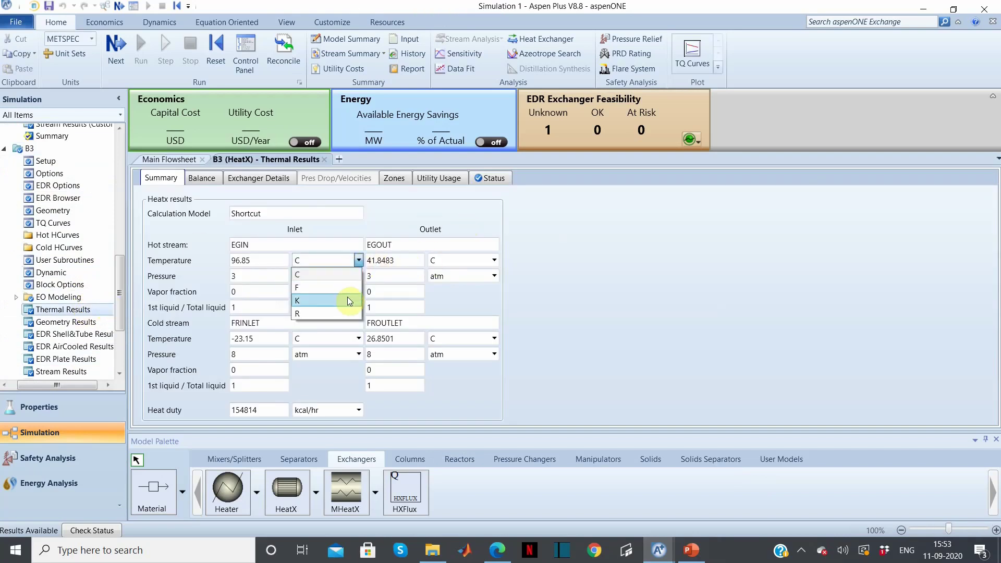
{"action": "left_click", "coordinate": [349, 301]}
{"action": "left_click", "coordinate": [494, 260]}
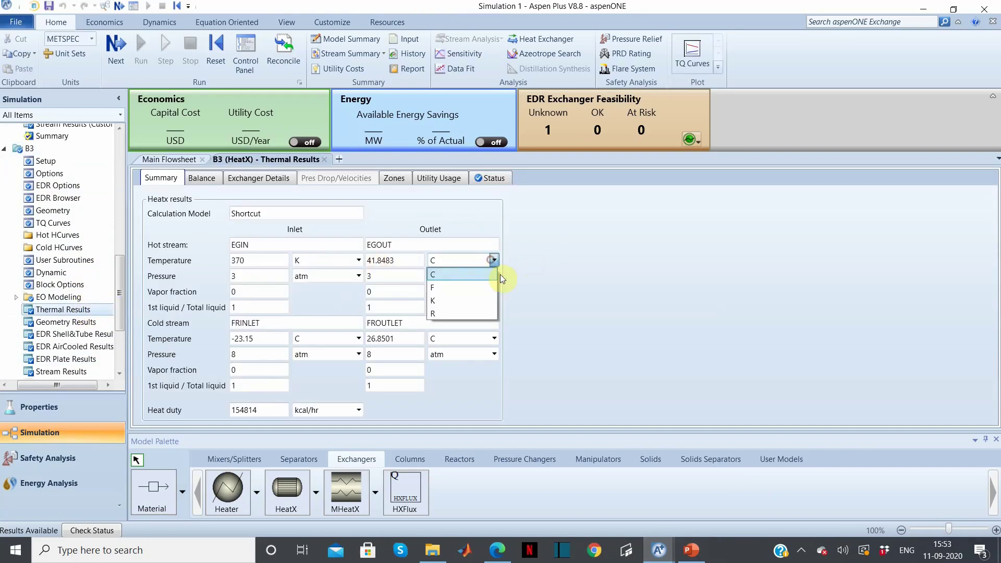
{"action": "left_click", "coordinate": [480, 301]}
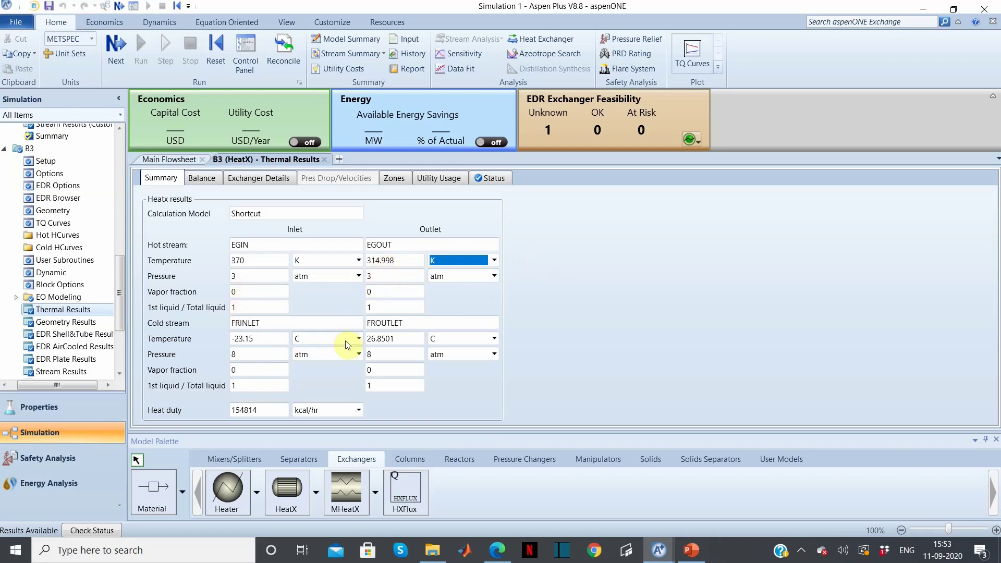
Show the cold stream's inlet and outlet temperatures in K in B3's thermal results summary.
{"action": "left_click", "coordinate": [361, 339]}
{"action": "left_click", "coordinate": [310, 358]}
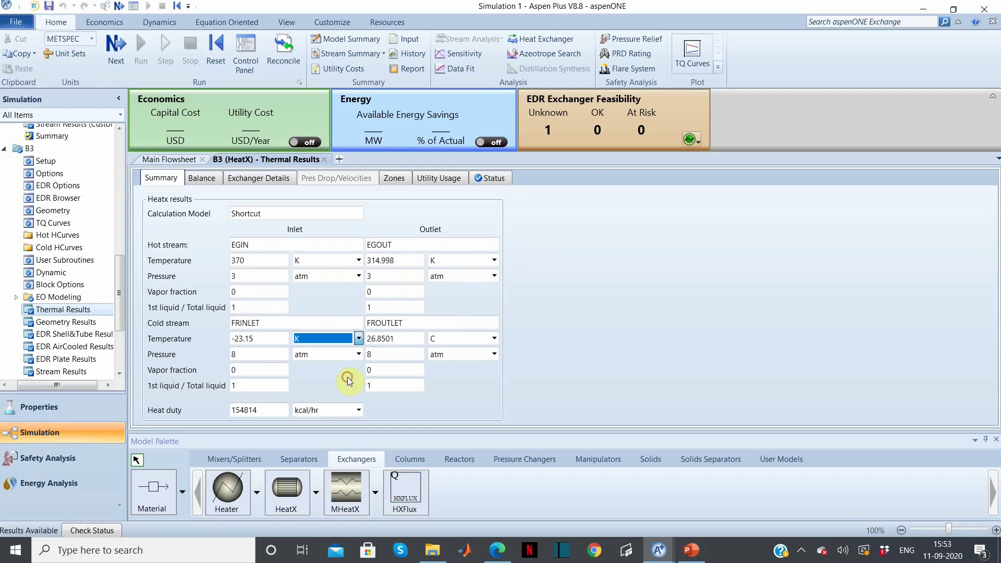
{"action": "left_click", "coordinate": [493, 337]}
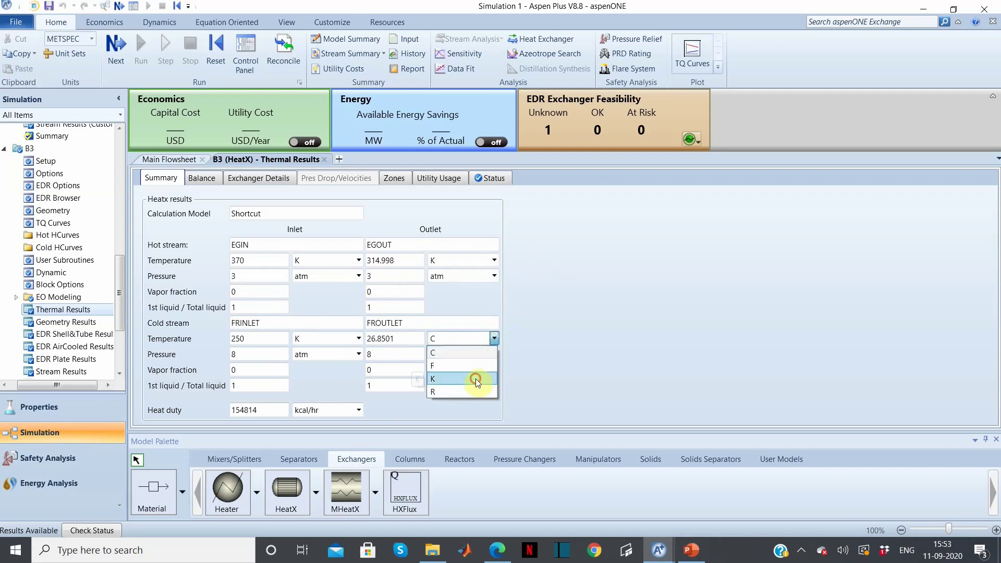
{"action": "left_click", "coordinate": [476, 379]}
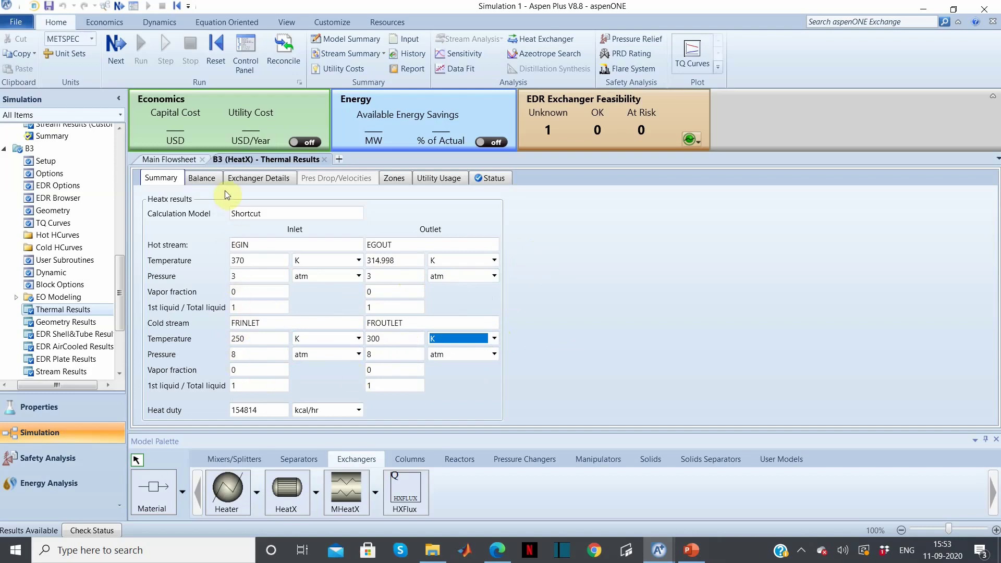
Show B3's heat duty in kW and view the exchanger details of the thermal results.
{"action": "left_click", "coordinate": [360, 411]}
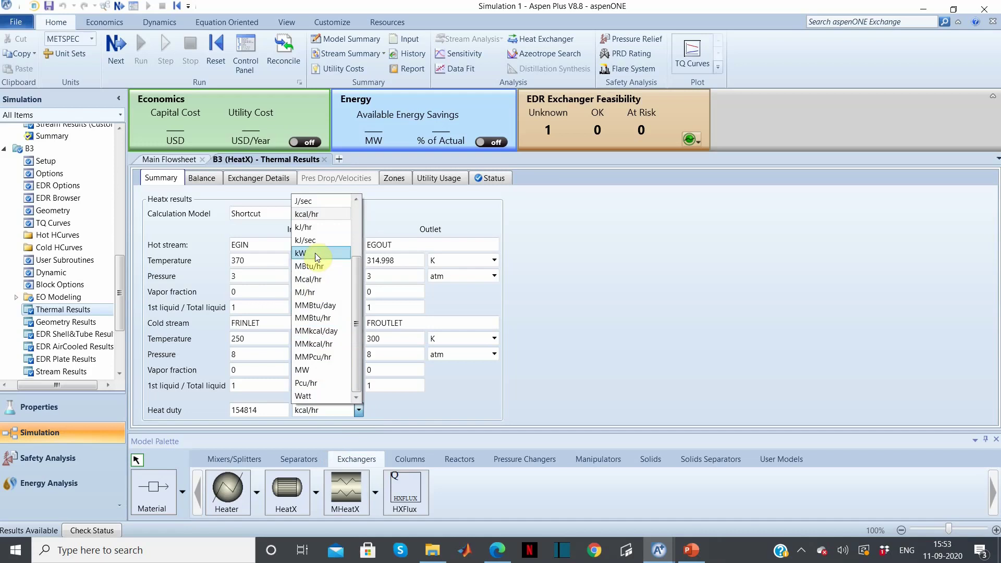
{"action": "left_click", "coordinate": [315, 252]}
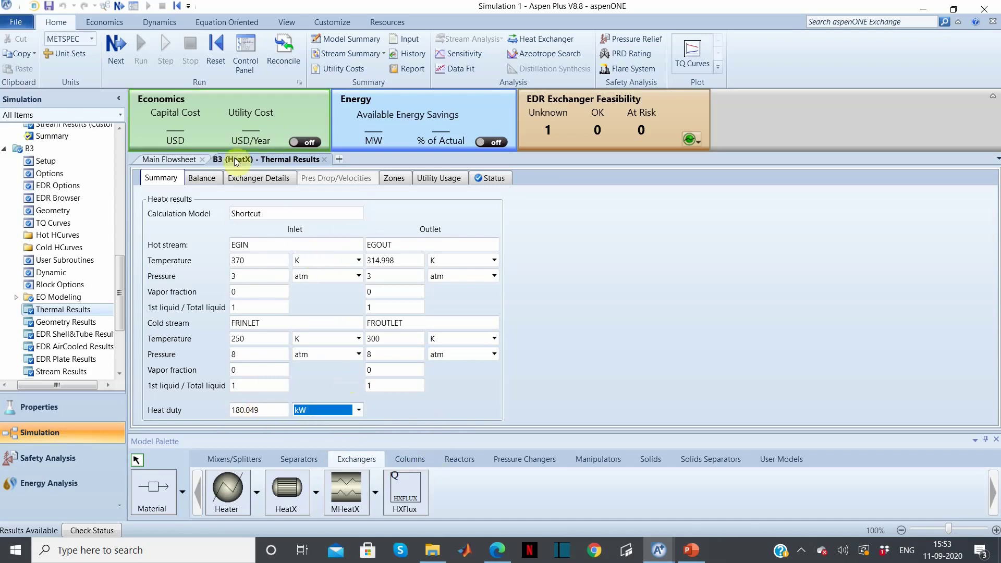
{"action": "left_click", "coordinate": [256, 179]}
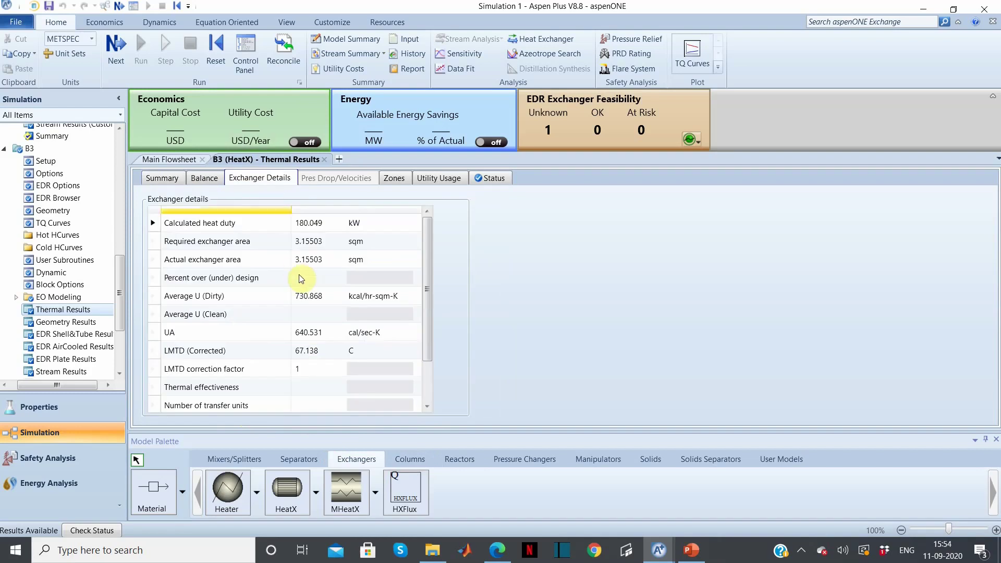